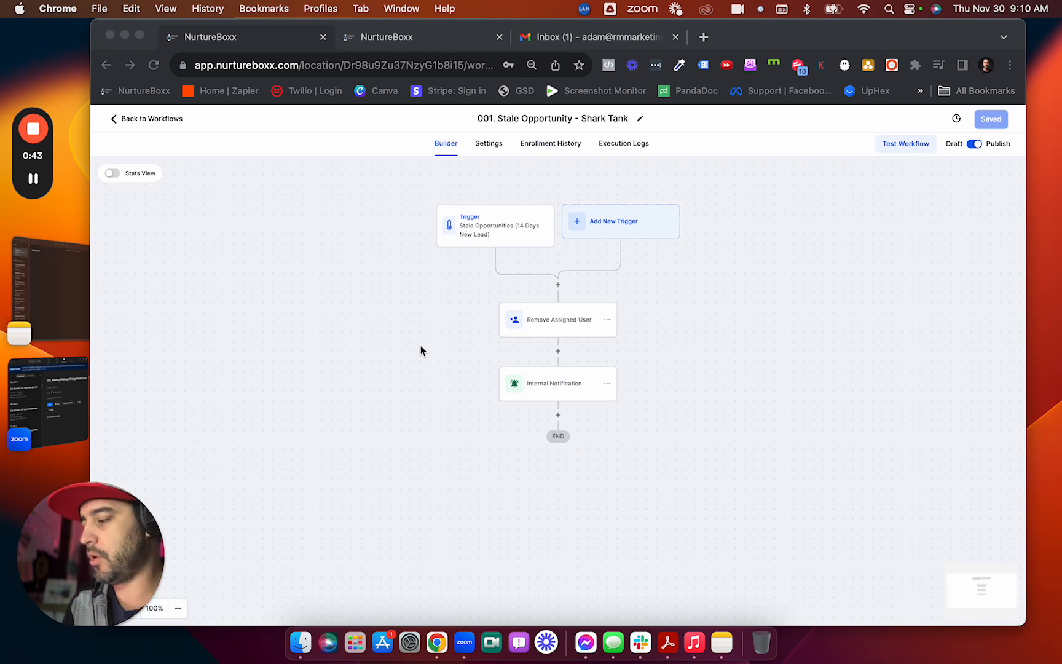
Review the stale-opportunity trigger's filters and the Remove Assigned User action's settings without changes.
left_click(504, 219)
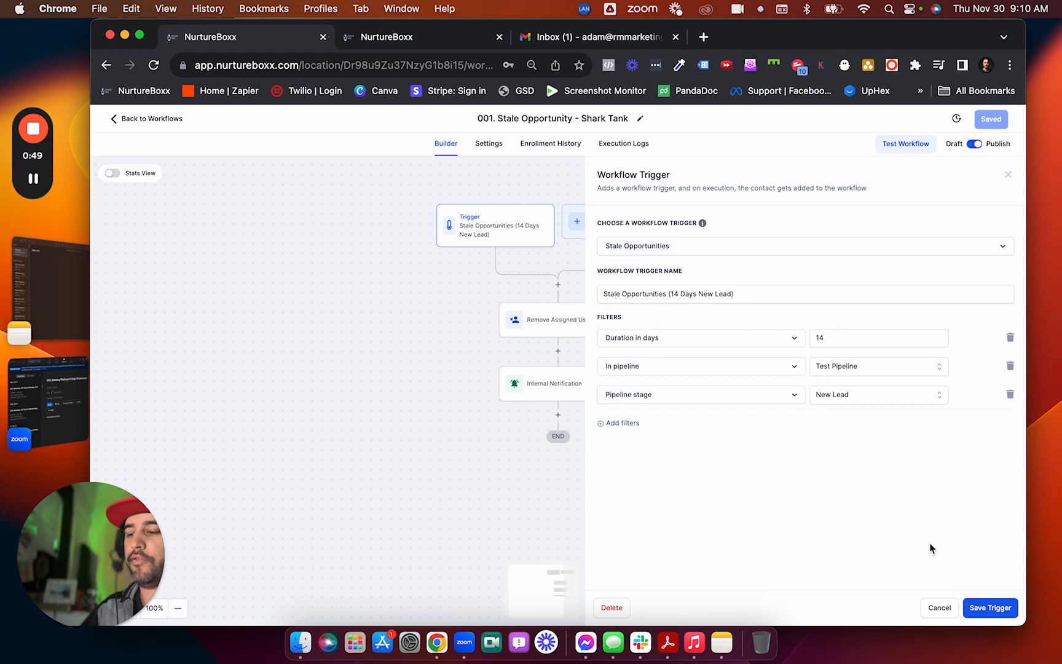
left_click(944, 609)
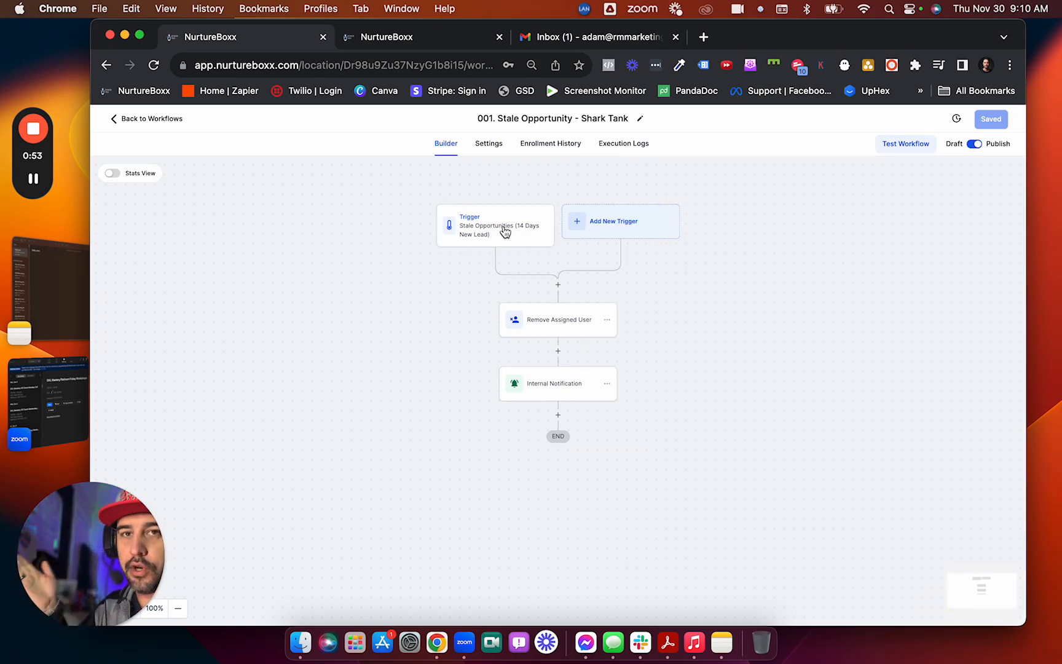
left_click(550, 324)
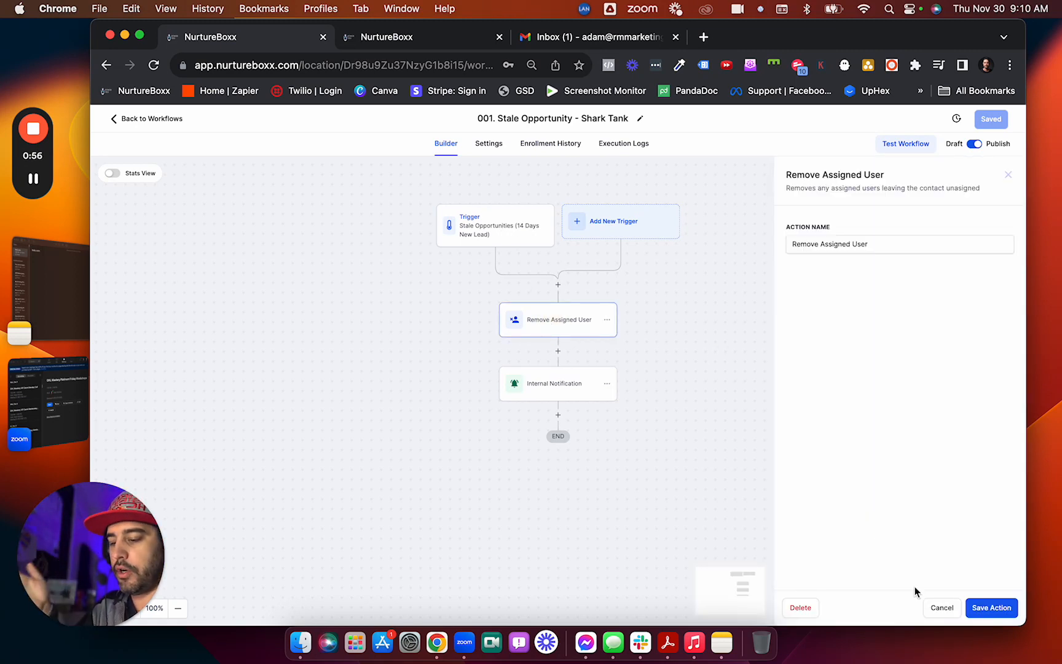
left_click(942, 608)
Review the Internal Notification email message, including its claim-the-lead link line.
left_click(557, 389)
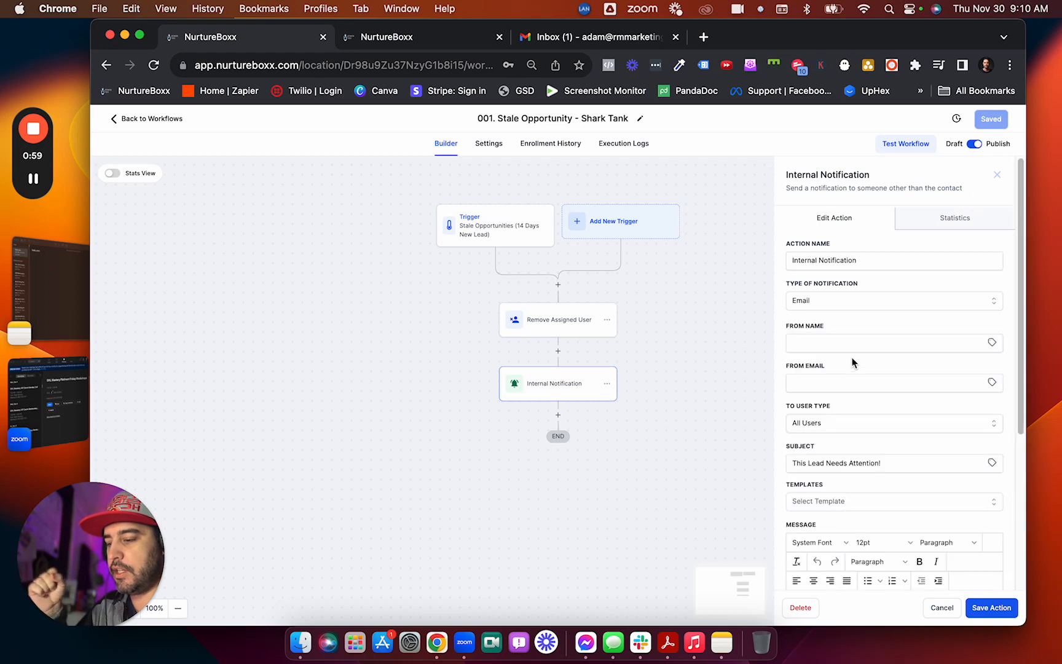
scroll(875, 393, "down", 2)
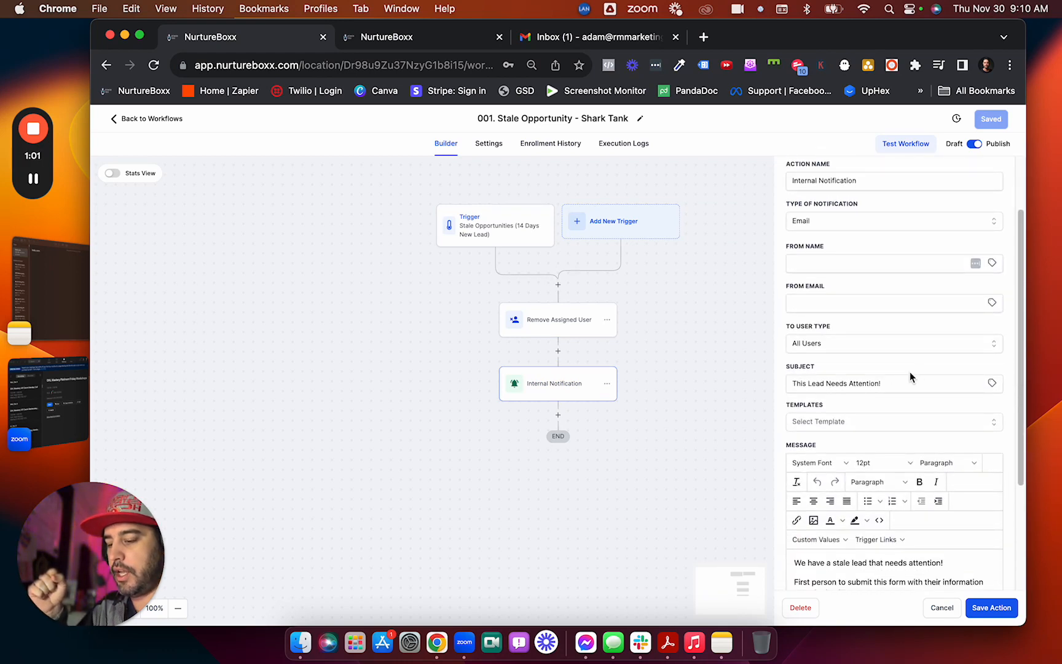
scroll(907, 381, "down", 3)
triple_click(874, 485)
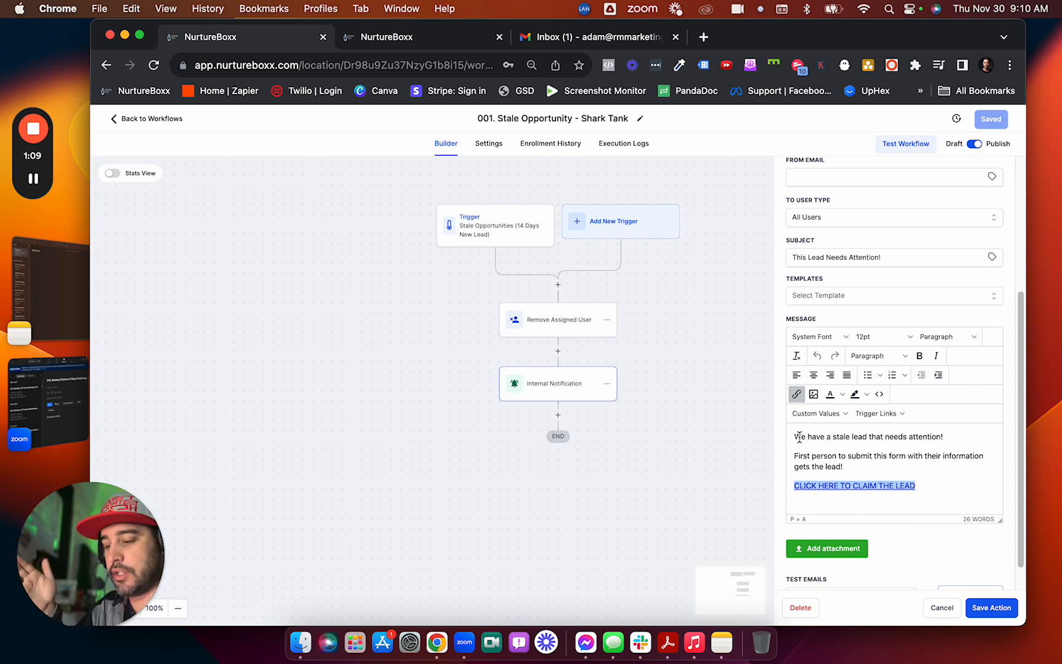
left_click_drag(799, 437, 873, 467)
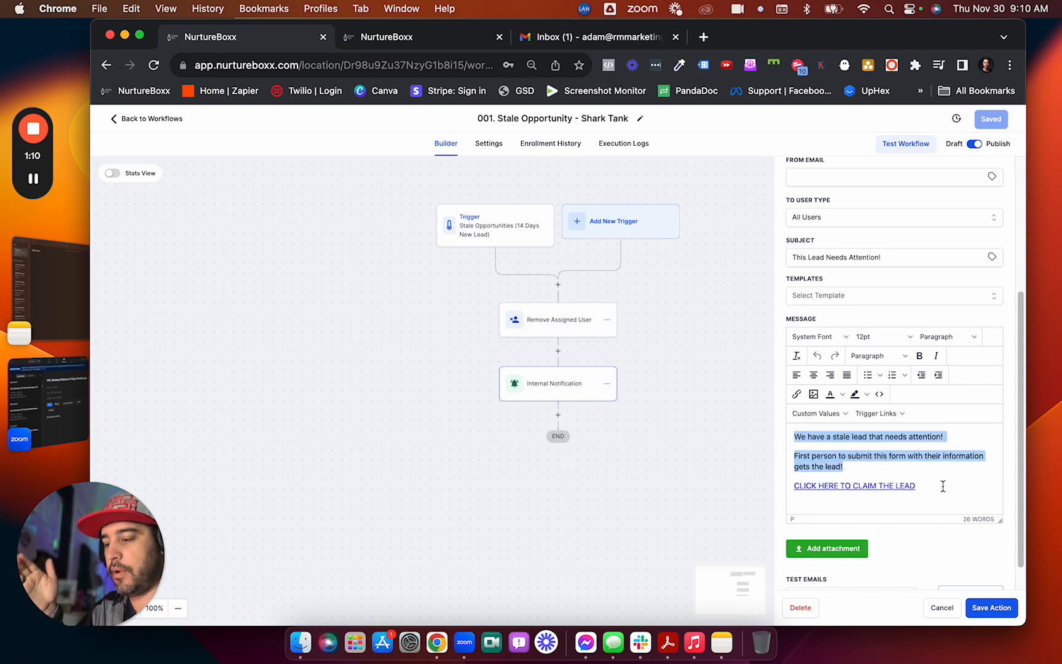
scroll(922, 436, "up", 5)
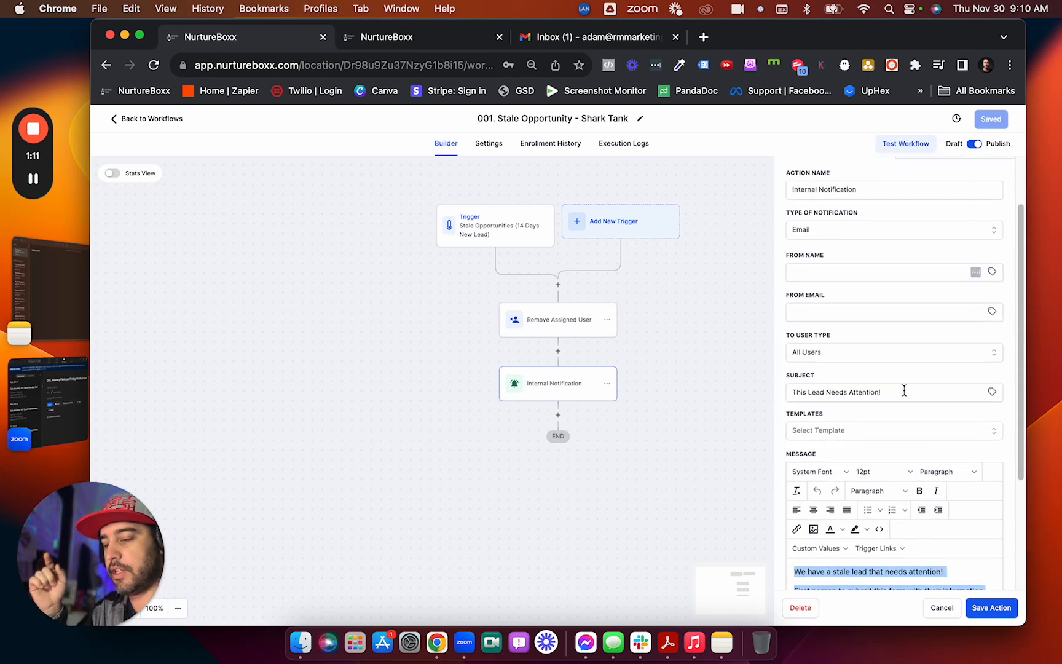
Try sending the notification to Particular User recipients, adding two users and Seat 1.
left_click(813, 354)
left_click(823, 428)
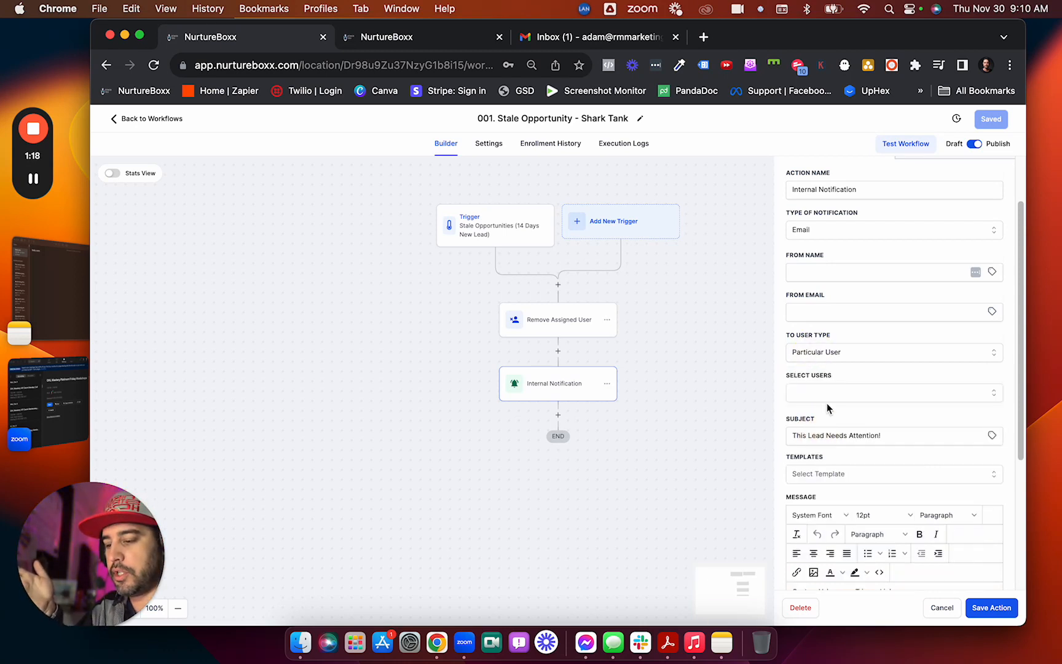
left_click(847, 396)
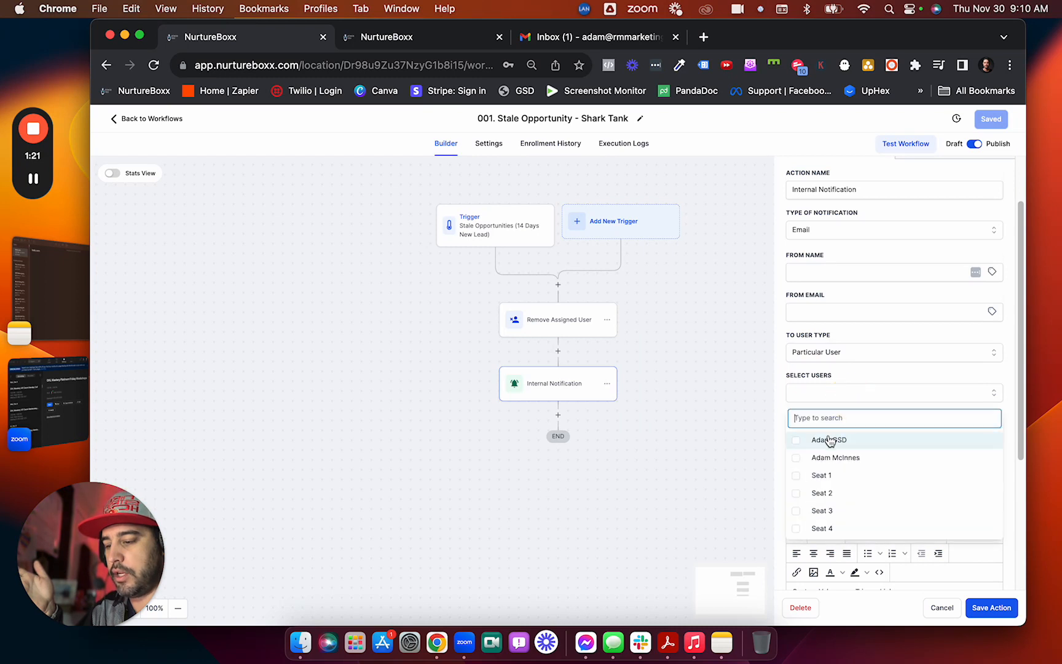
left_click(797, 439)
left_click(797, 457)
left_click(798, 473)
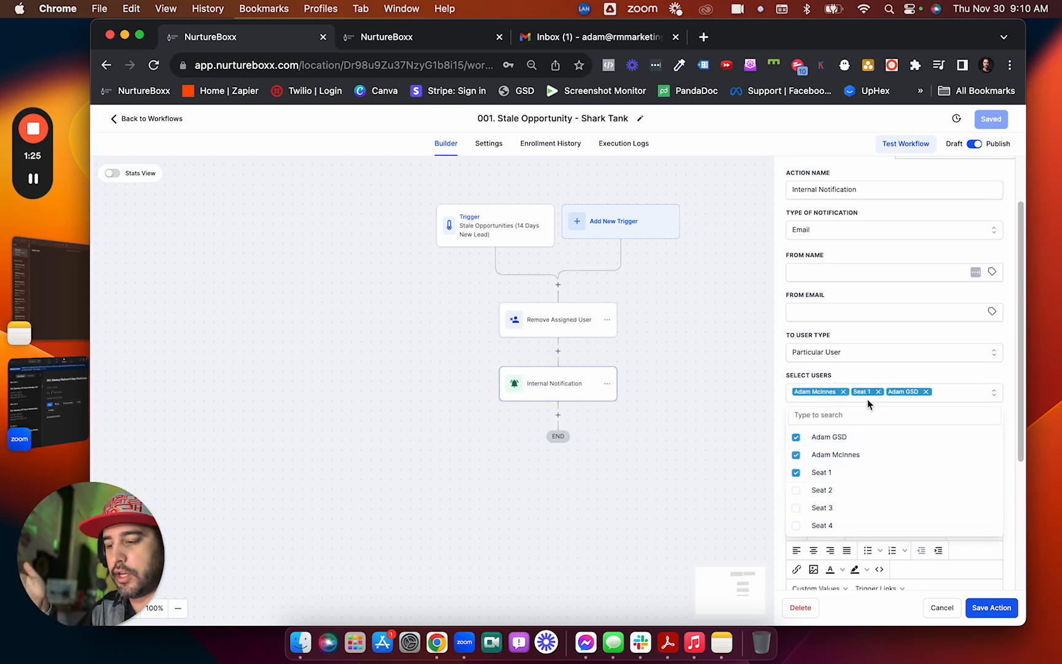
Switch the recipients back to All Users, then save the action and the workflow.
left_click(885, 354)
left_click(835, 382)
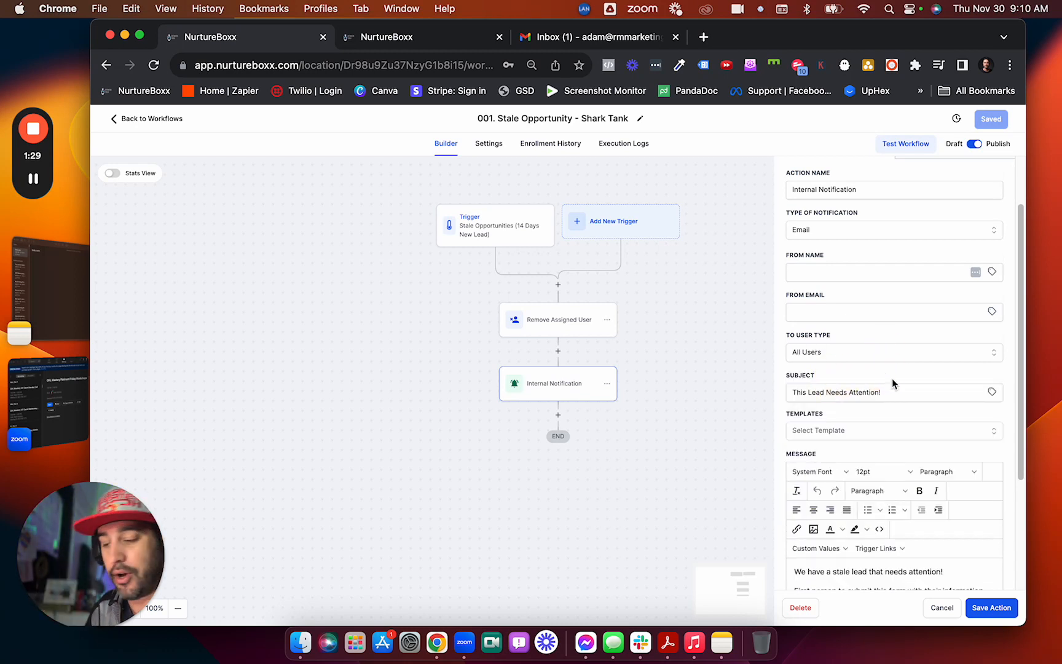
left_click(991, 608)
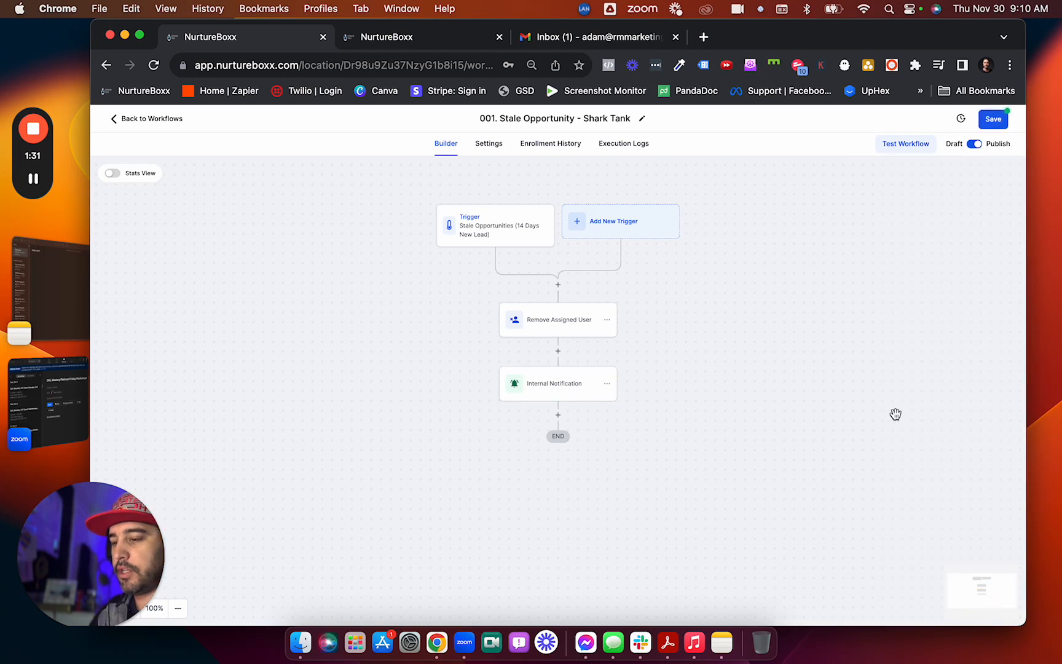
left_click(992, 118)
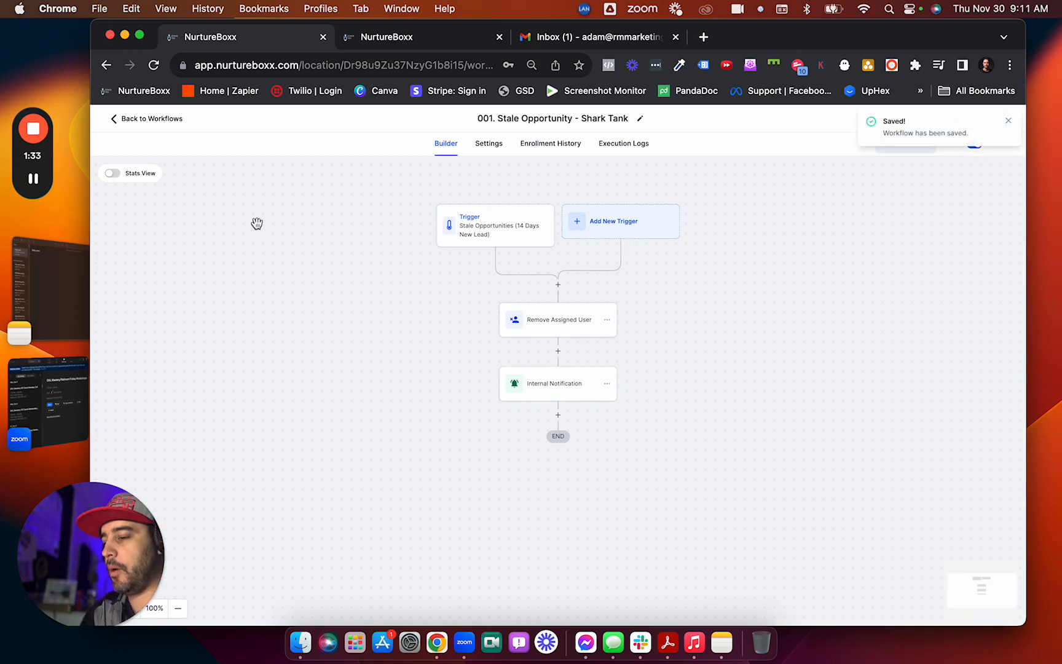
Find the Shark Tank Form by searching 'shark' in Sites > Forms and open it.
left_click(149, 121)
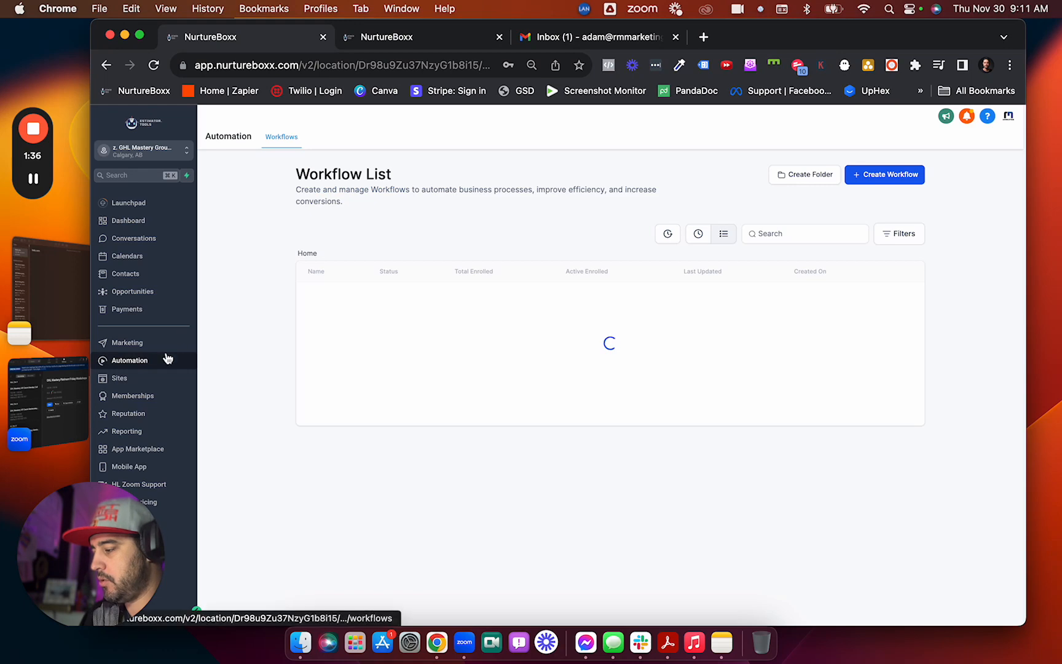
left_click(130, 376)
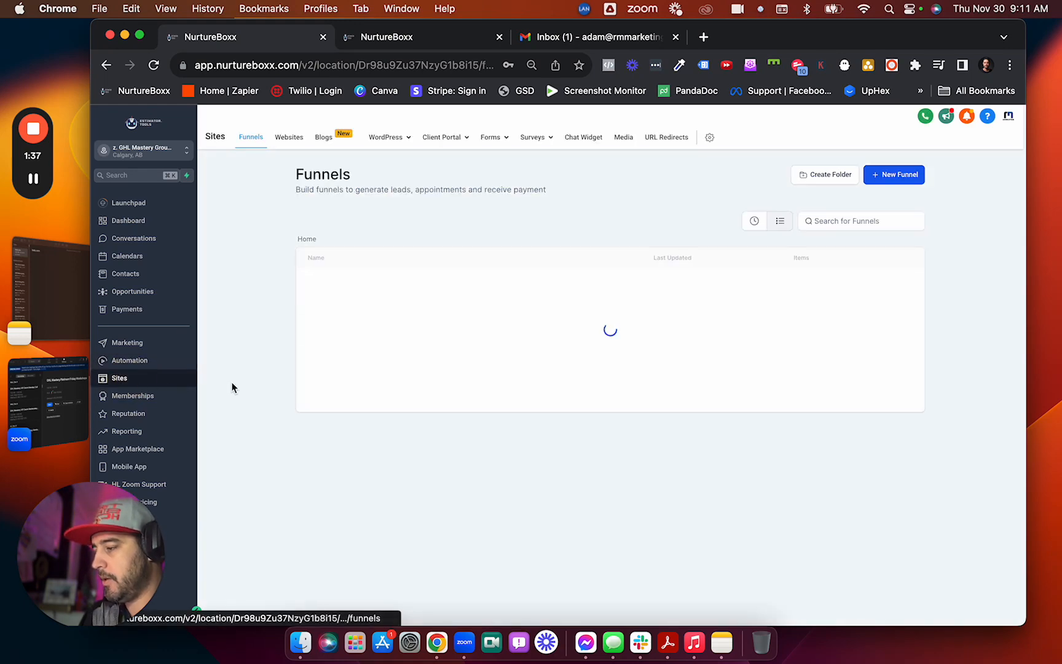
mouse_move(492, 145)
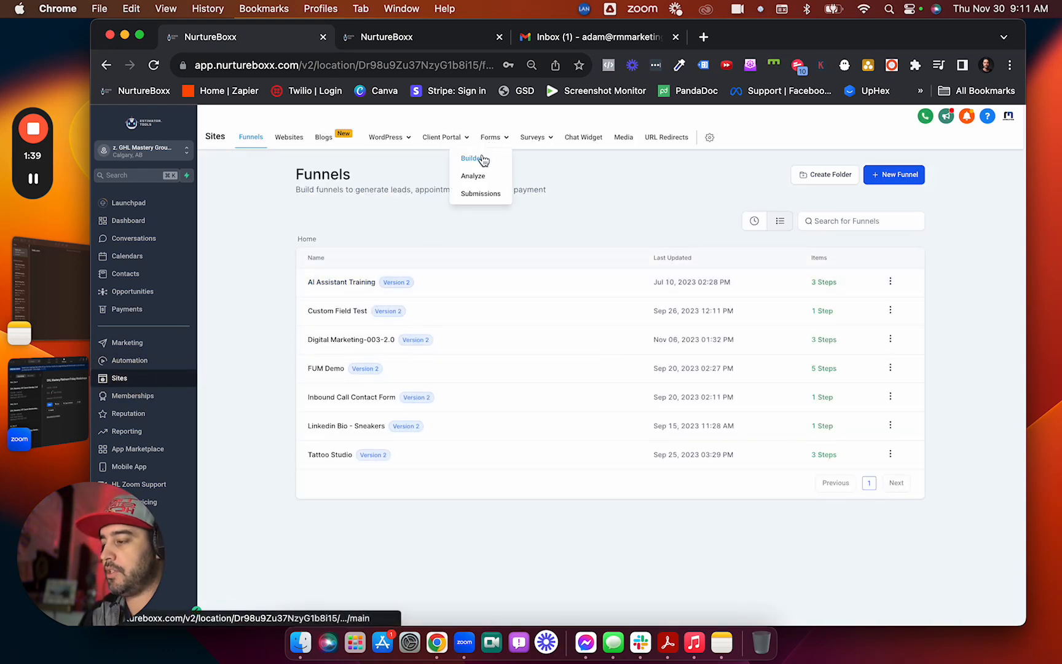
left_click(477, 159)
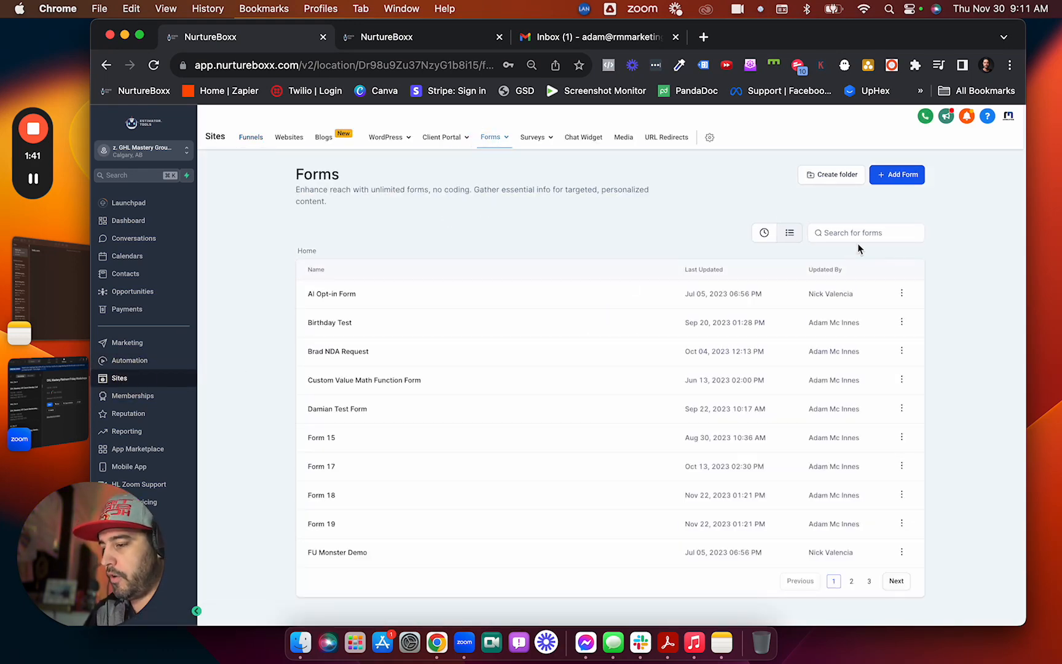
left_click(856, 233)
type("shark")
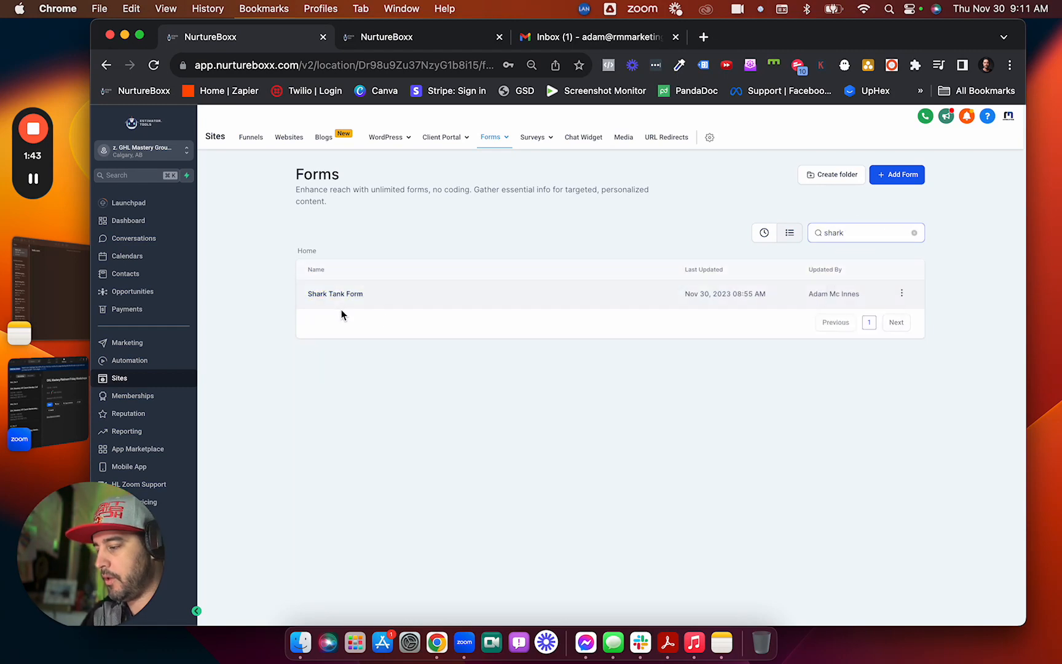
left_click(339, 293)
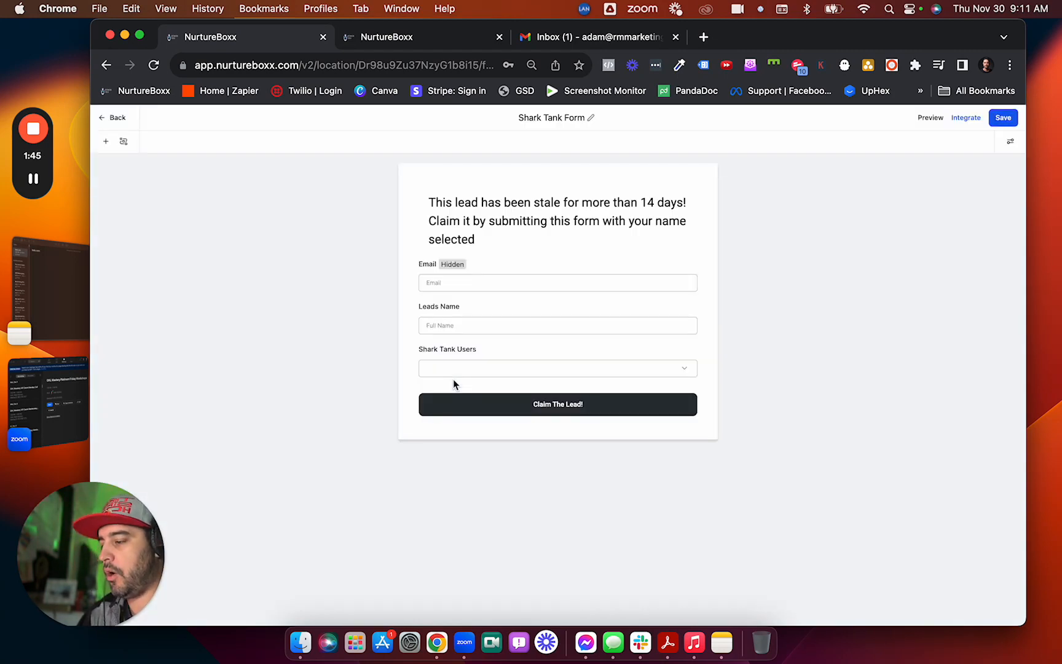
Inspect the heading, hidden Email, Leads Name and Shark Tank Users fields, save, and return to Forms.
left_click(566, 220)
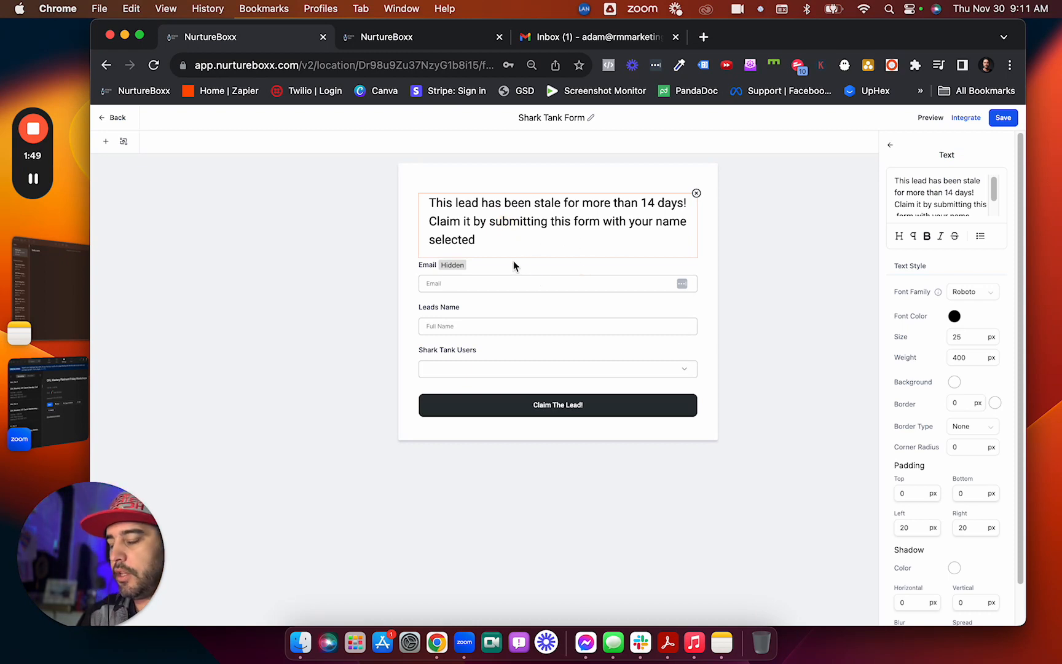
left_click(497, 291)
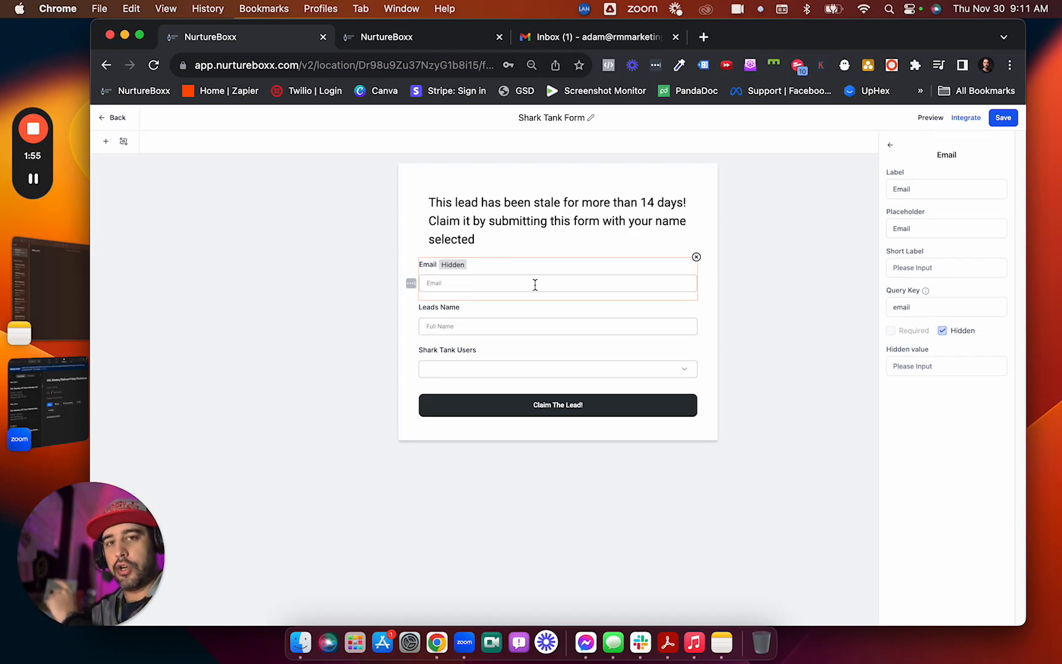
left_click(522, 317)
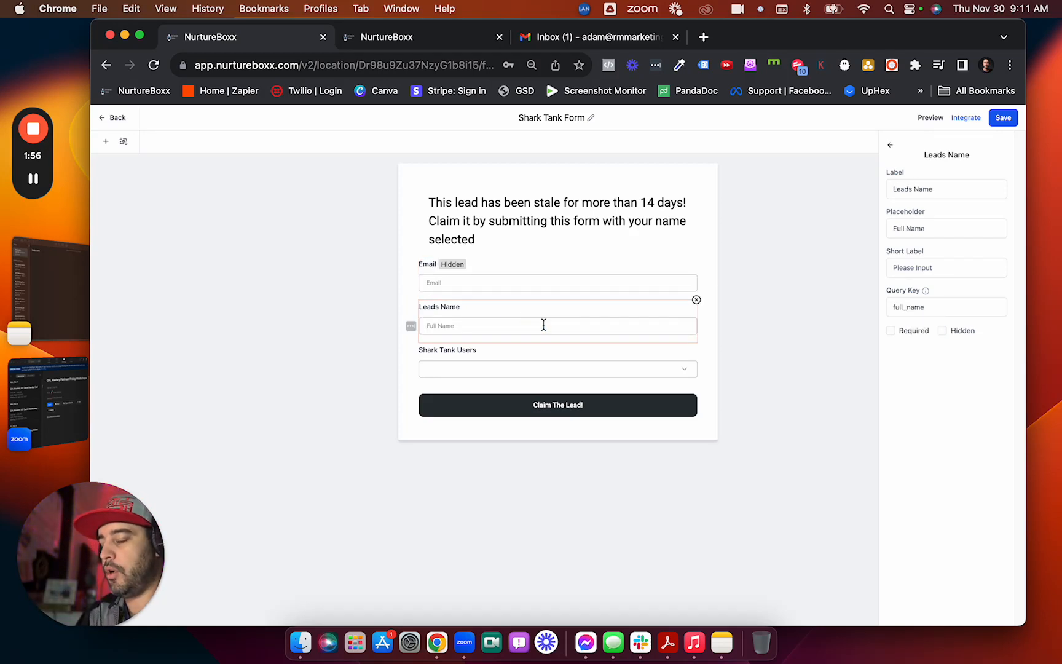
left_click(534, 366)
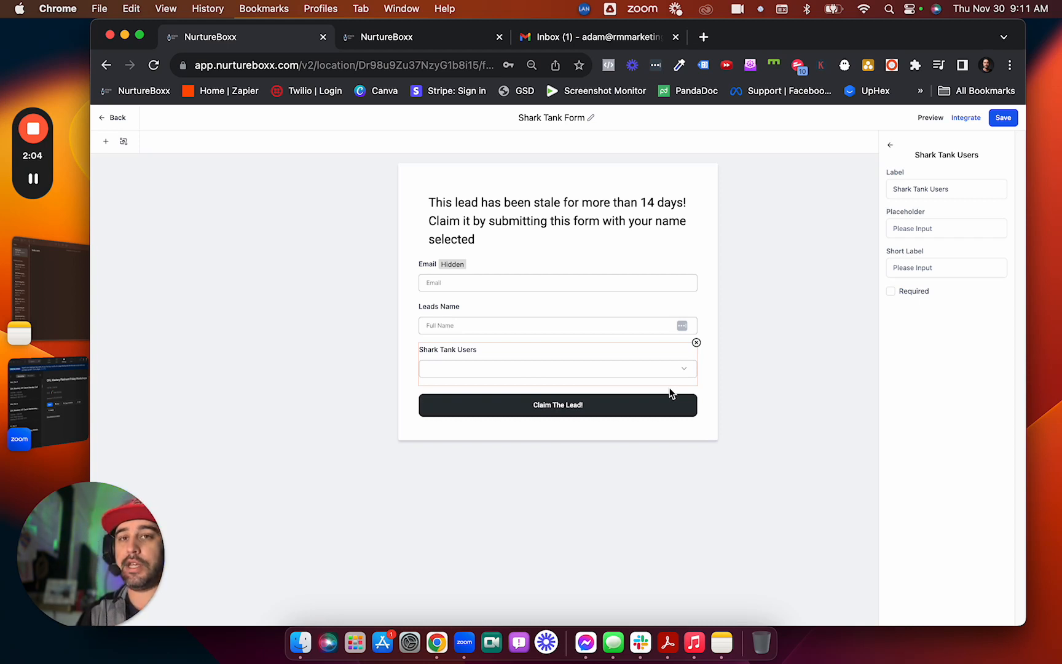
left_click(735, 377)
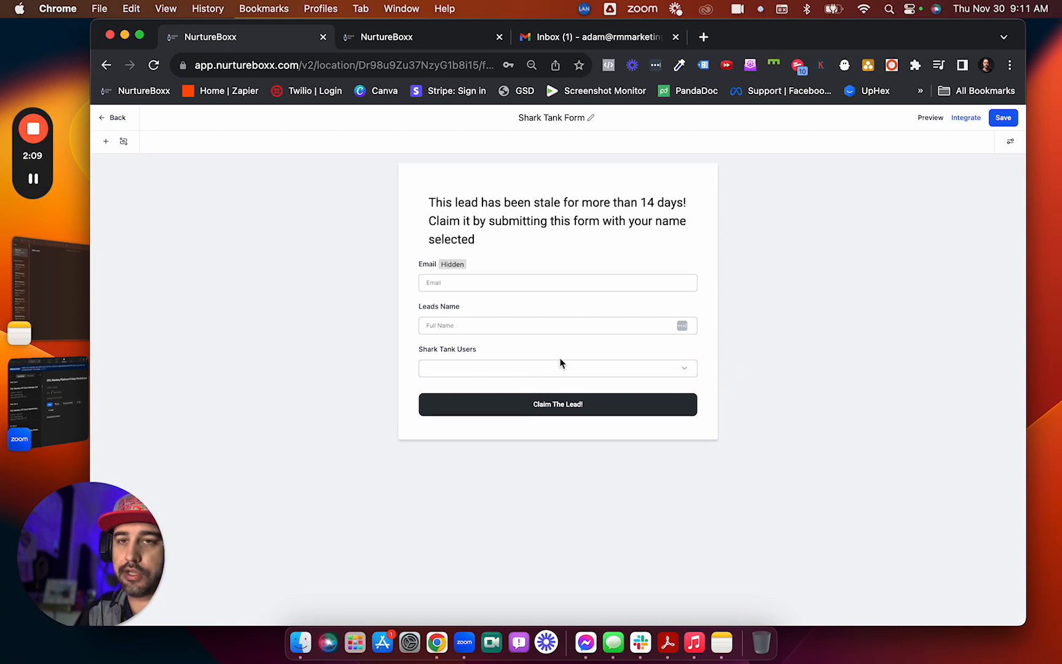
left_click(999, 127)
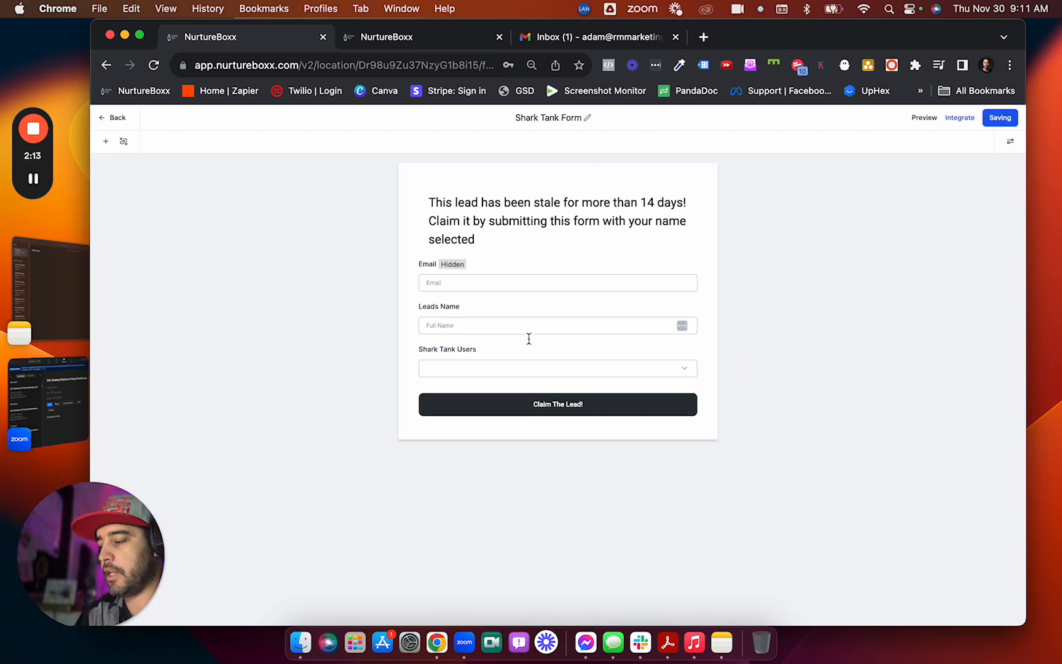
left_click(529, 369)
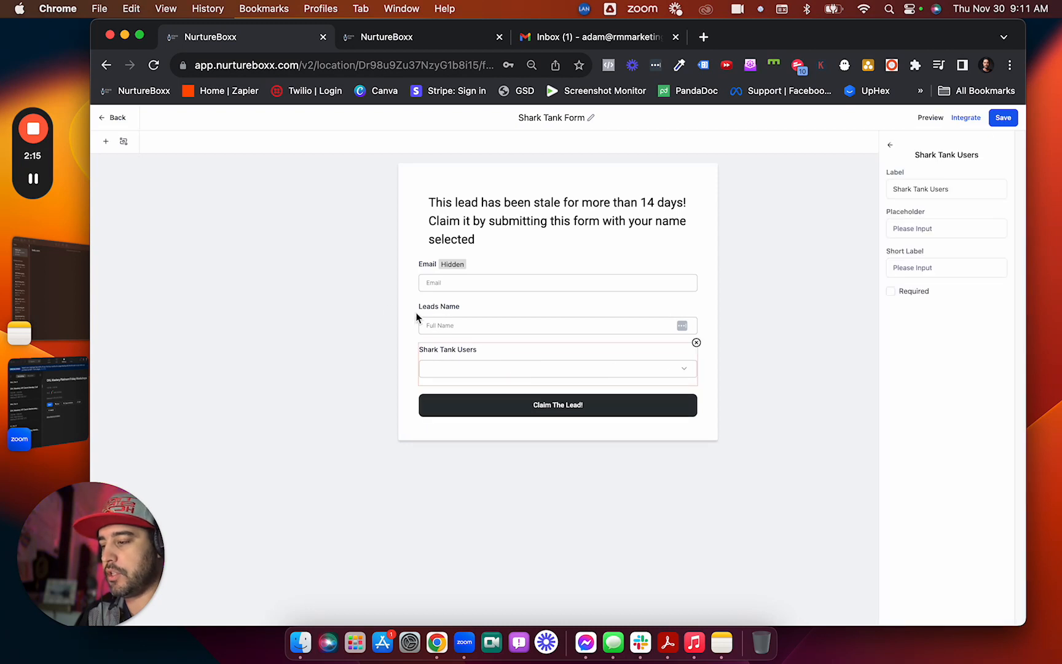
left_click(118, 118)
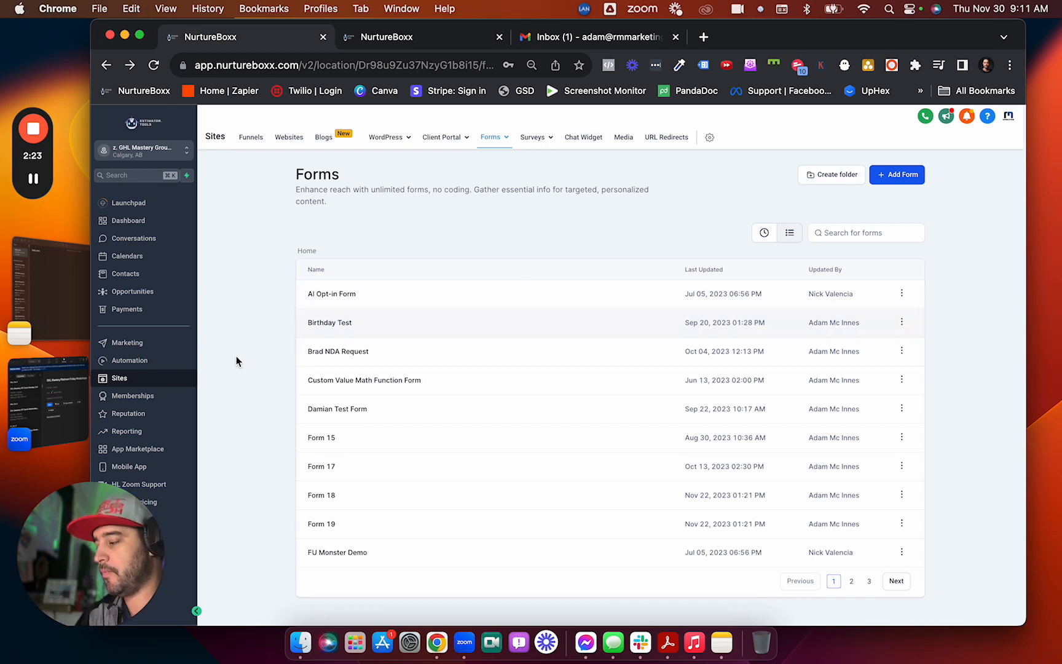
Open 002. Shark Tank - Lead Claimed from the Ali folder and check its form trigger.
left_click(148, 361)
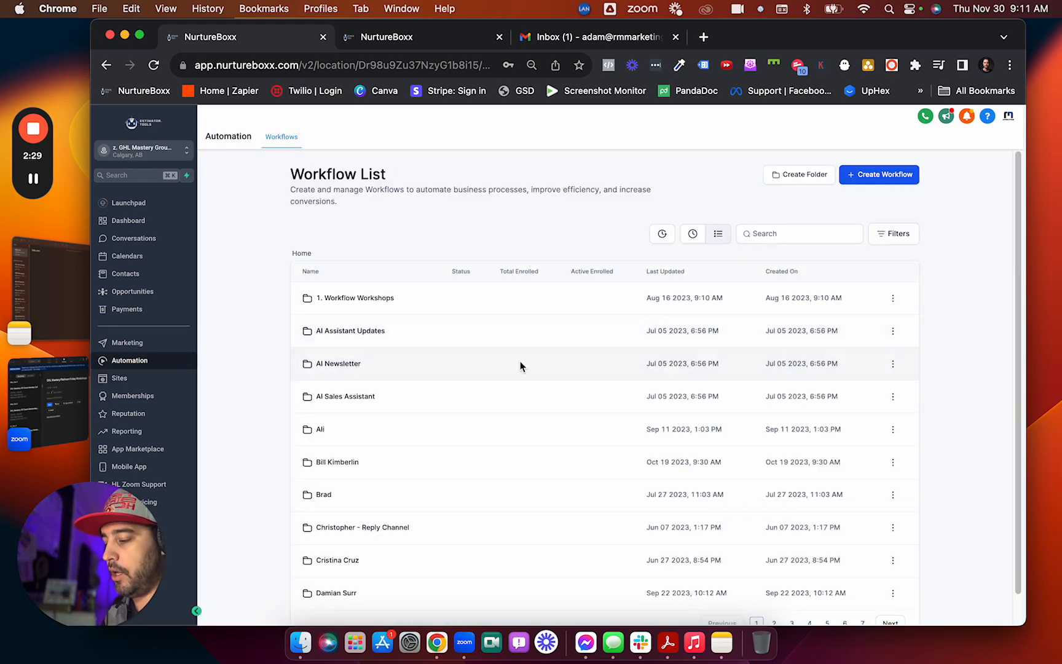
left_click(318, 429)
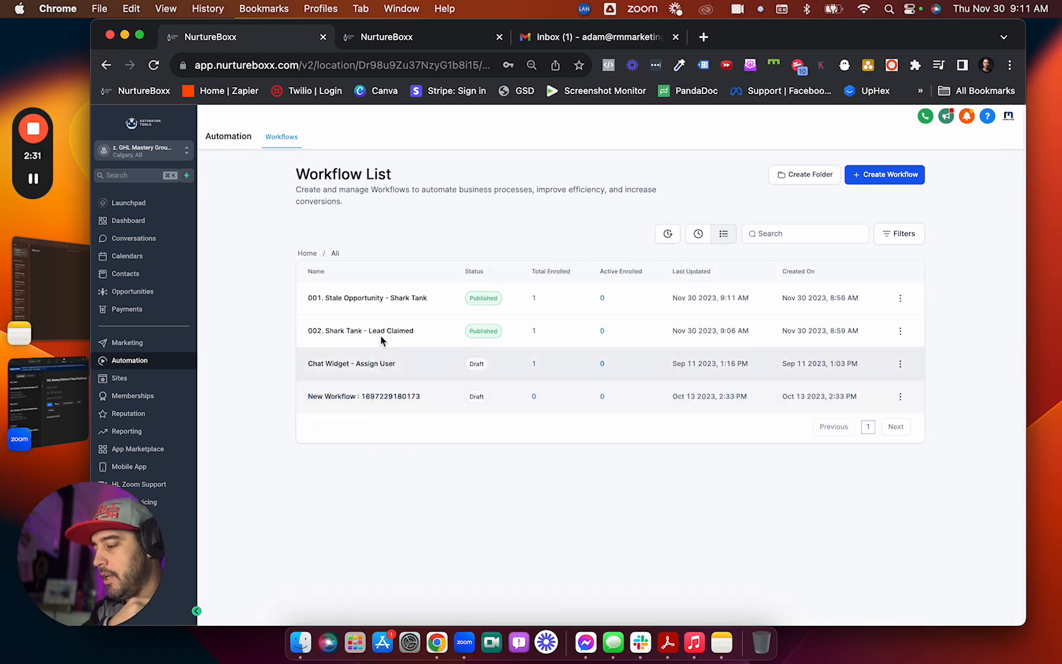
left_click(383, 334)
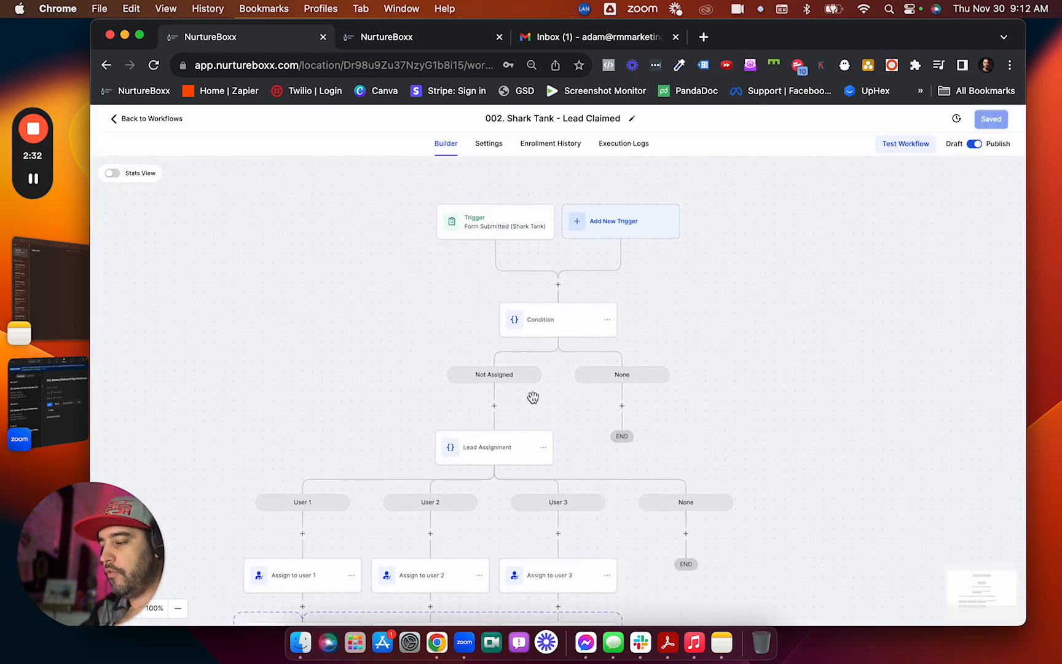
left_click(512, 238)
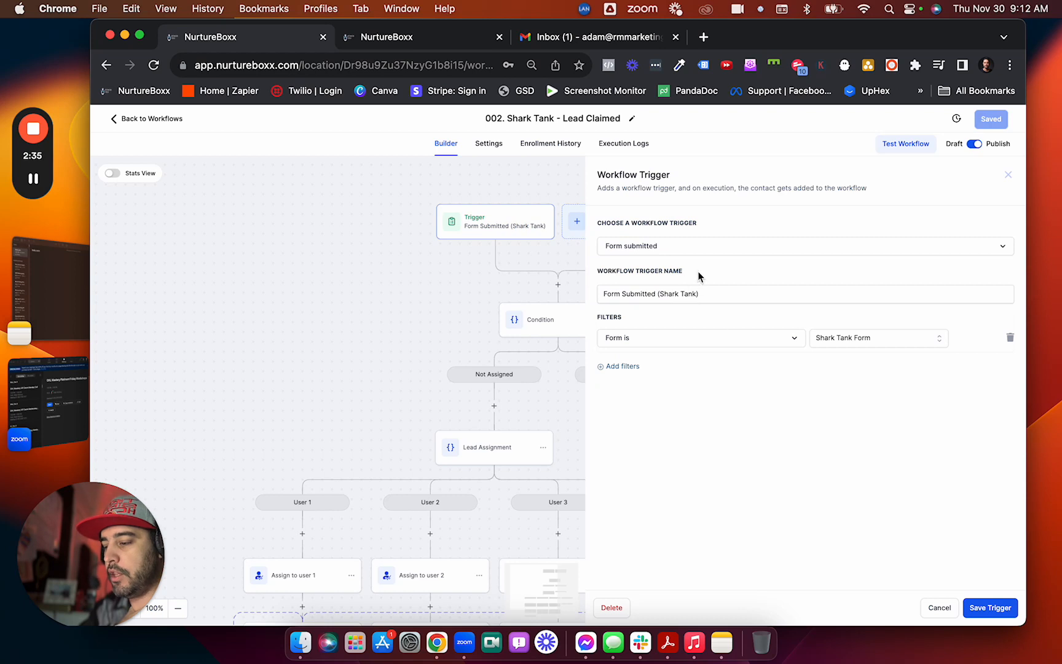
left_click(990, 607)
Check the Not Assigned condition and the Lead Assignment step's user branches, saving each.
left_click(559, 315)
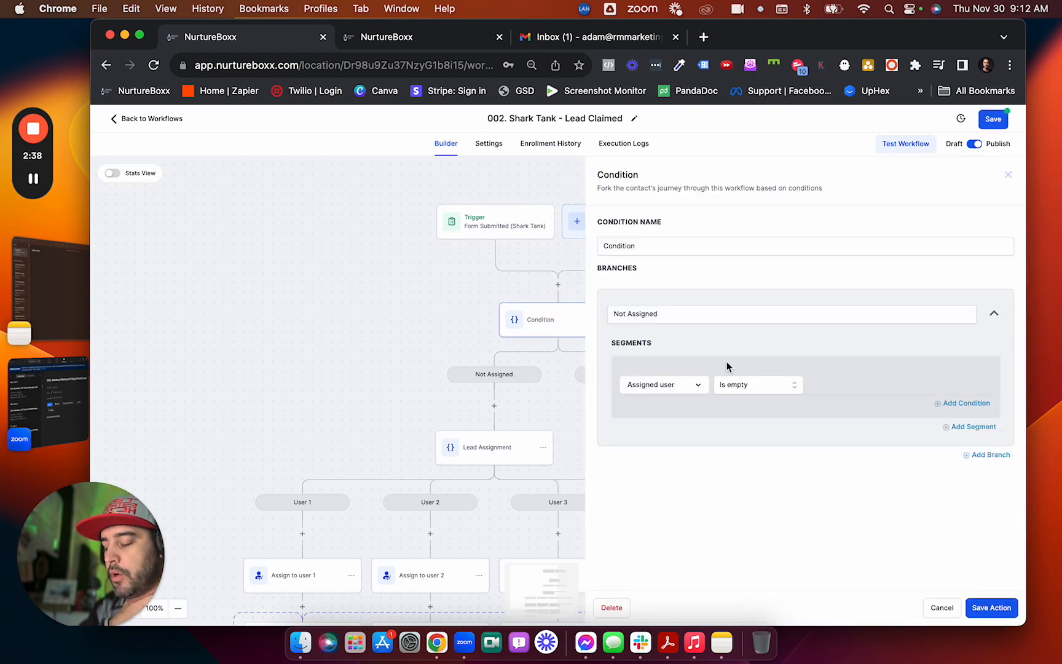
left_click_drag(665, 314, 610, 314)
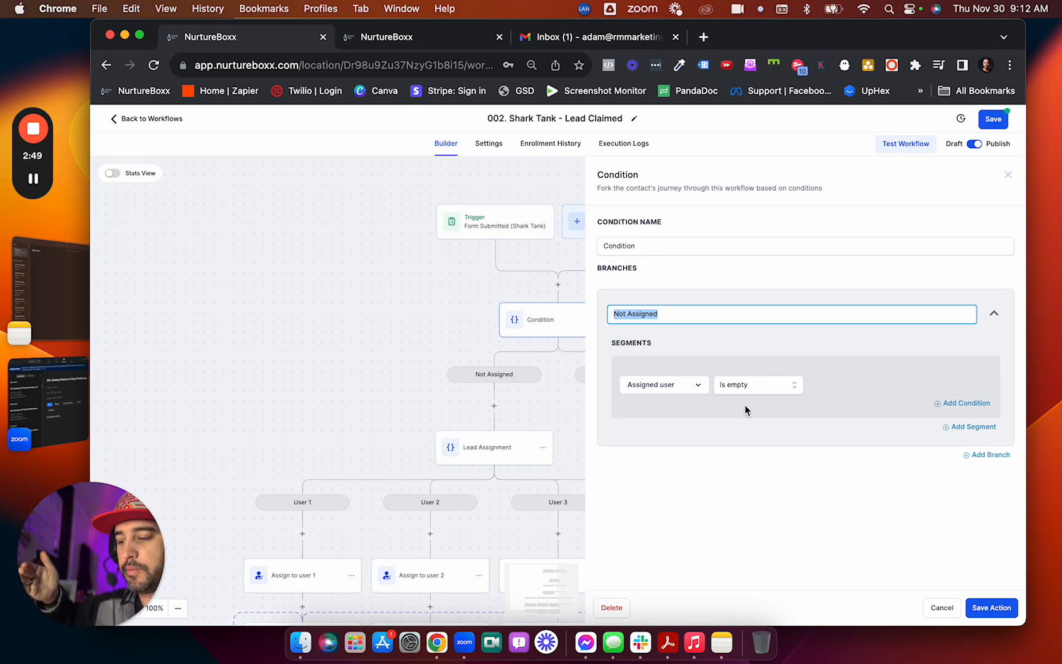
left_click(1000, 613)
left_click(489, 447)
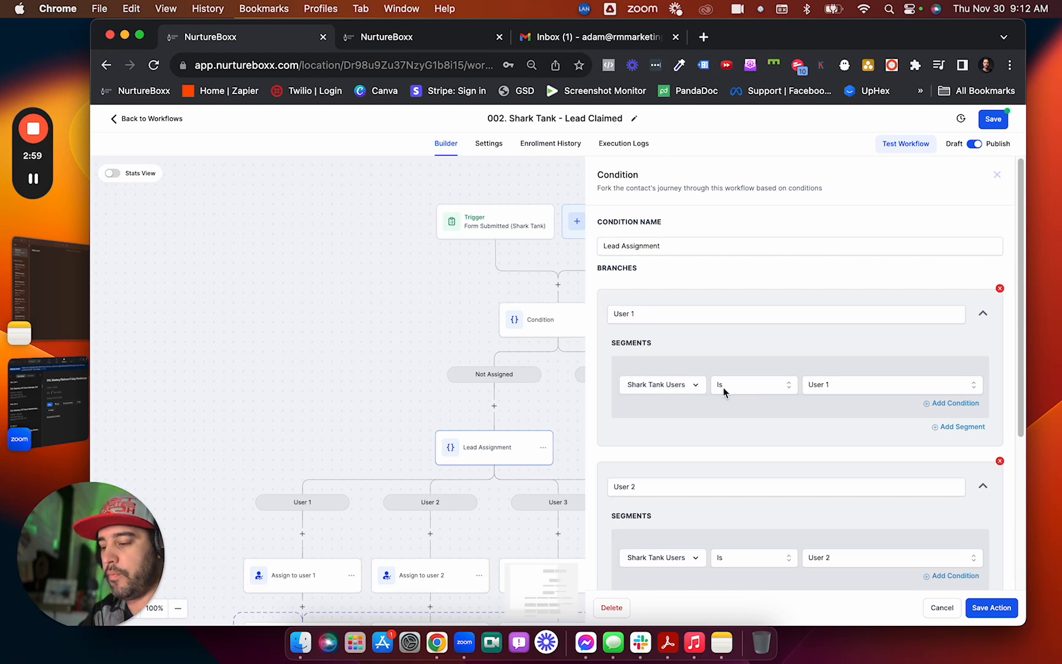
scroll(842, 400, "down", 5)
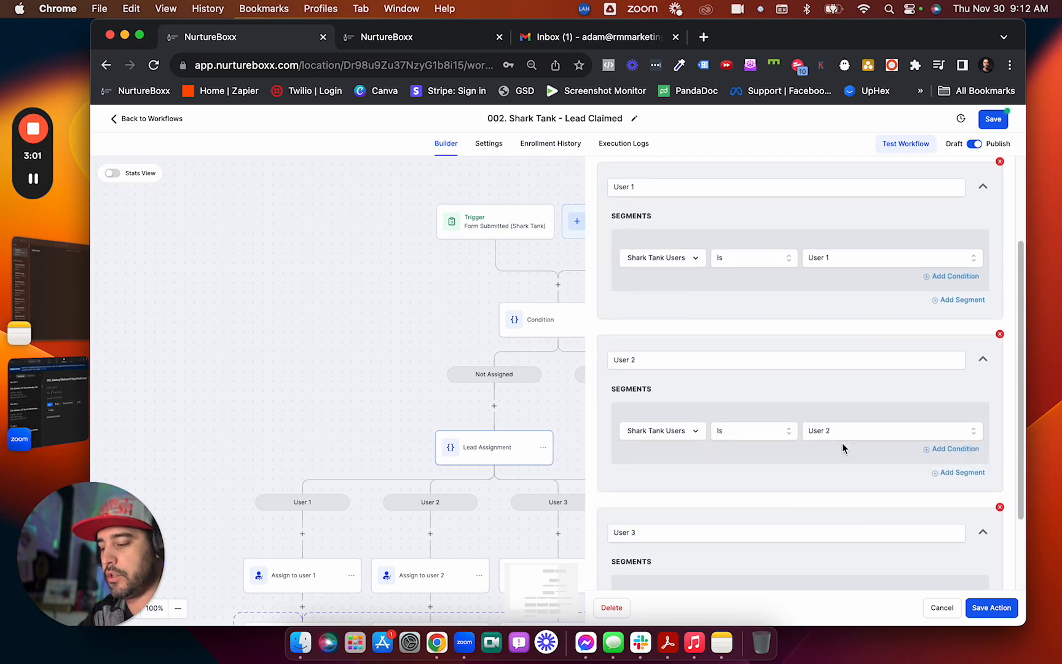
left_click(982, 604)
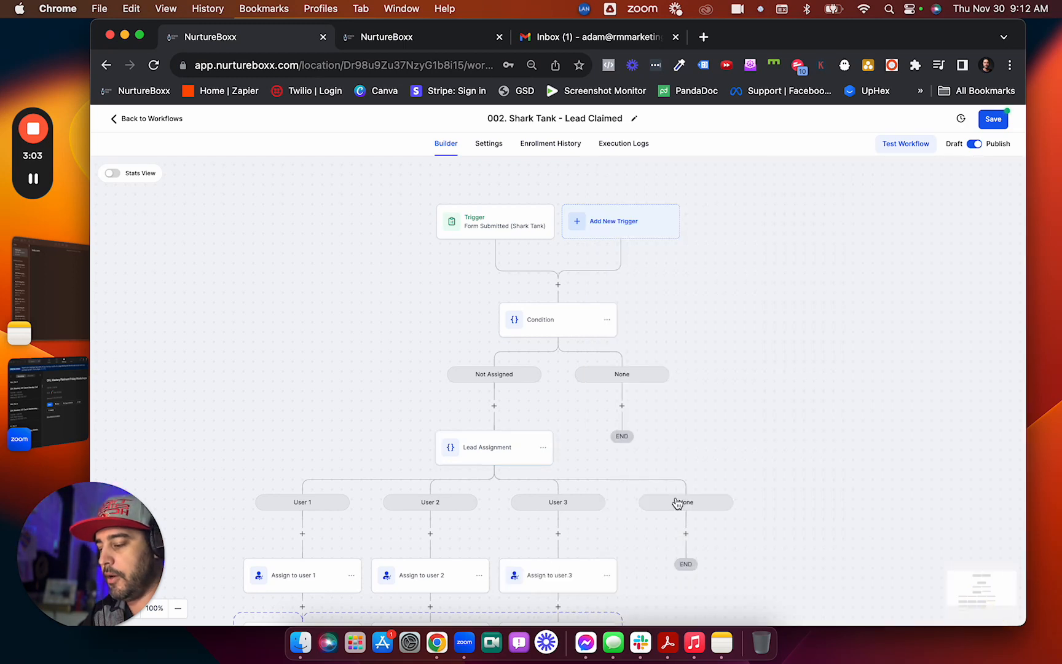
Check and save the Assign to user 1, 2 and 3 steps.
scroll(676, 503, "down", 3)
left_click(314, 492)
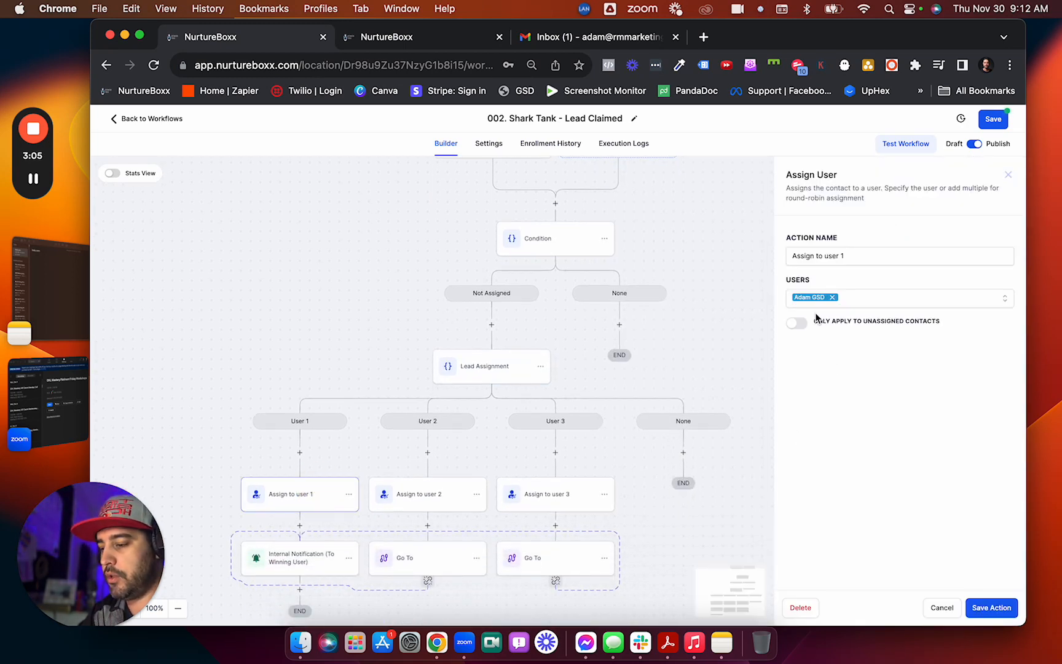
left_click(996, 612)
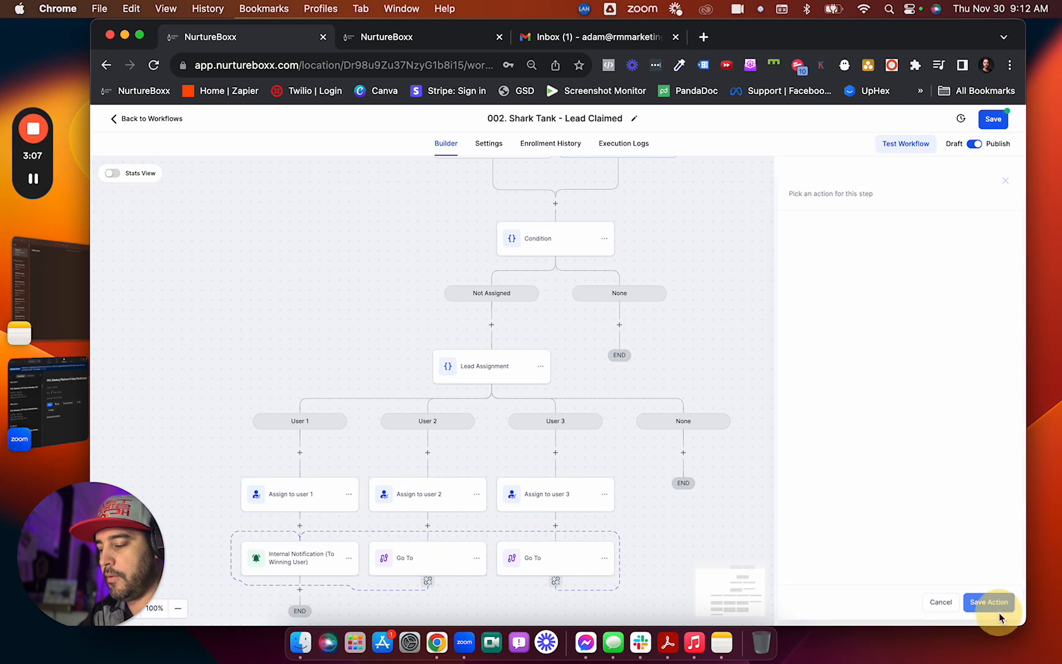
left_click(430, 493)
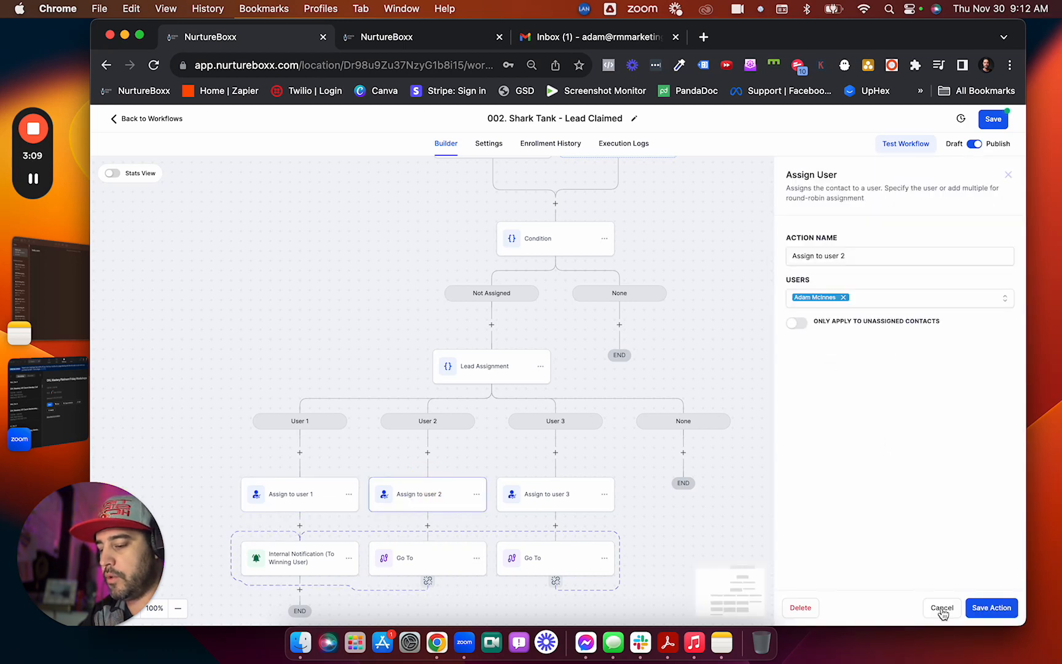
left_click(990, 608)
left_click(553, 495)
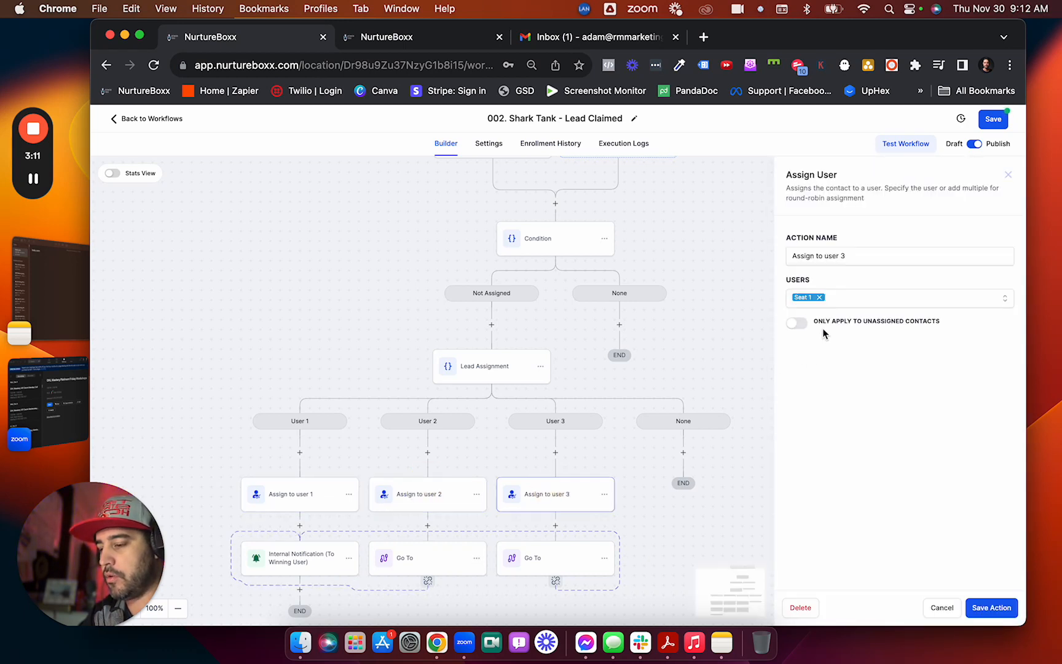
left_click(983, 604)
Open Internal Notification (To Winning User) and view its You Got The Lead!!! message.
left_click(304, 564)
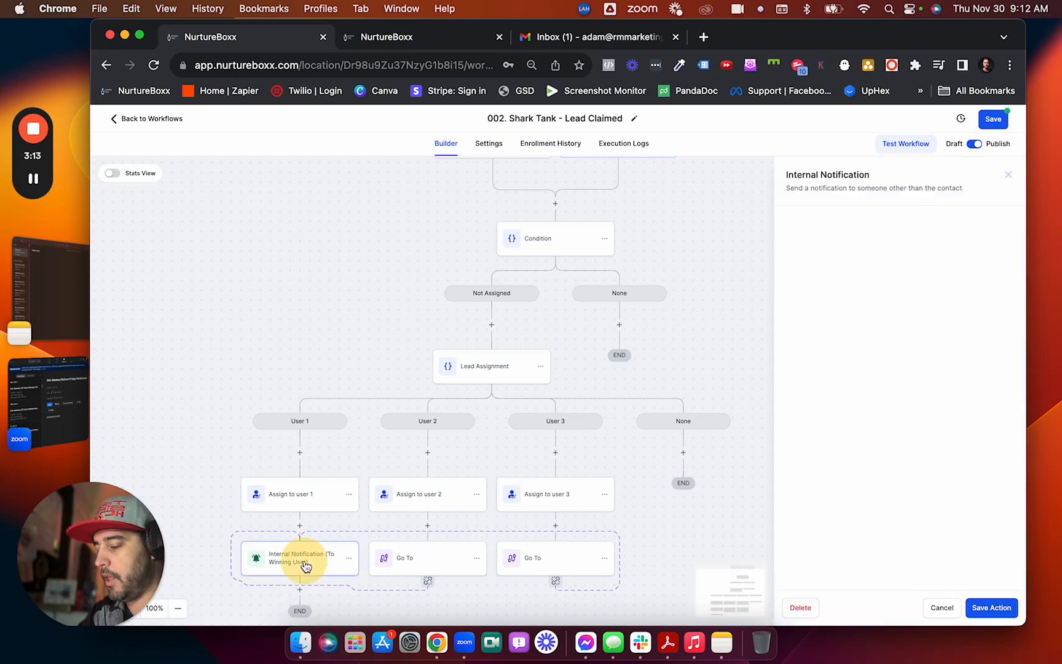
scroll(843, 356, "down", 3)
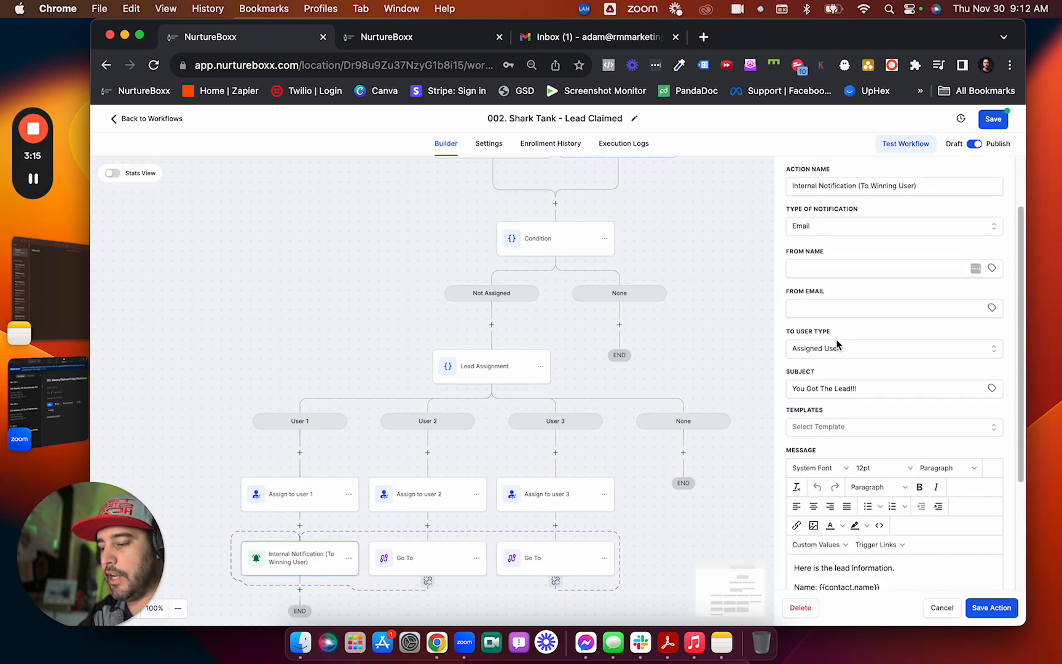
scroll(852, 376, "down", 5)
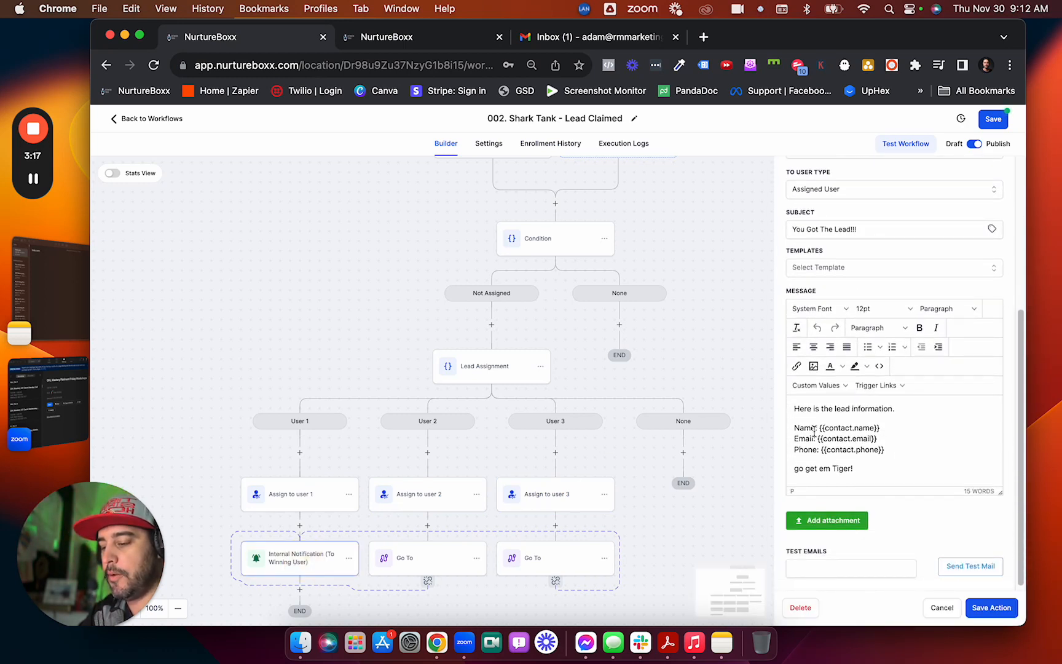
mouse_move(793, 412)
left_mouse_down()
mouse_move(884, 457)
mouse_move(885, 476)
mouse_move(807, 444)
mouse_move(792, 407)
left_mouse_up()
Save the winning-user notification, then recheck the first condition's Assigned user is empty rule unchanged.
left_click(991, 608)
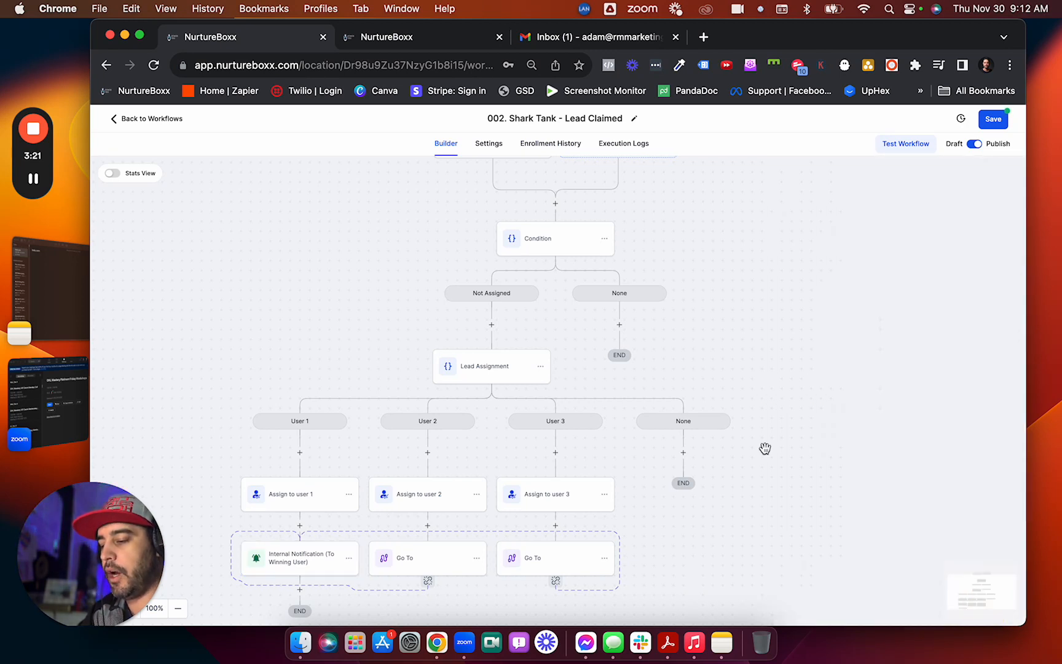
scroll(765, 447, "up", 2)
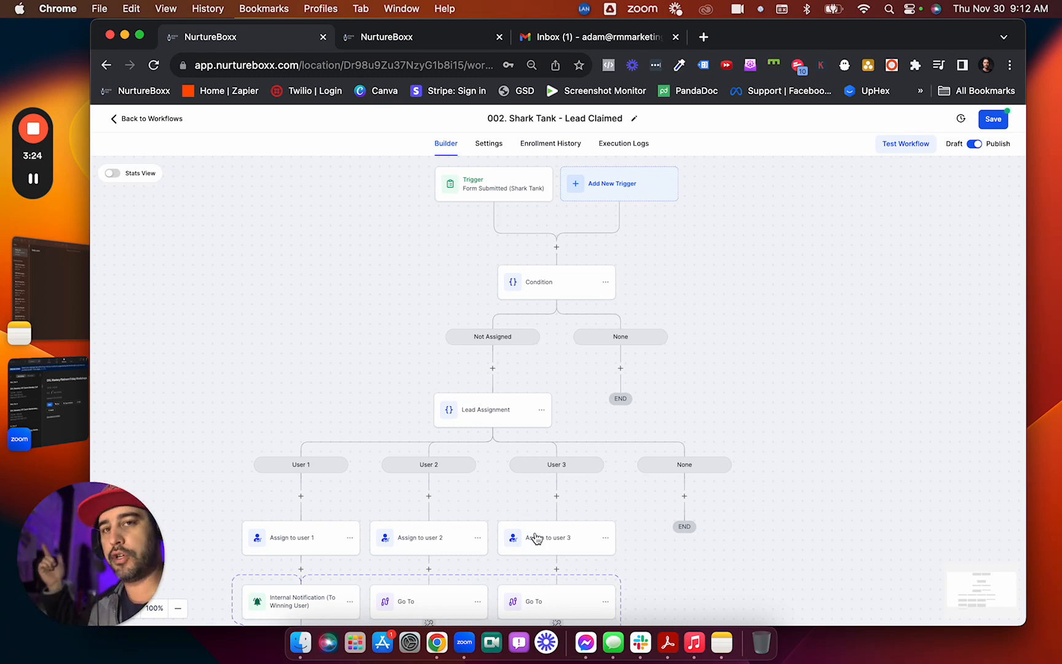
left_click(558, 278)
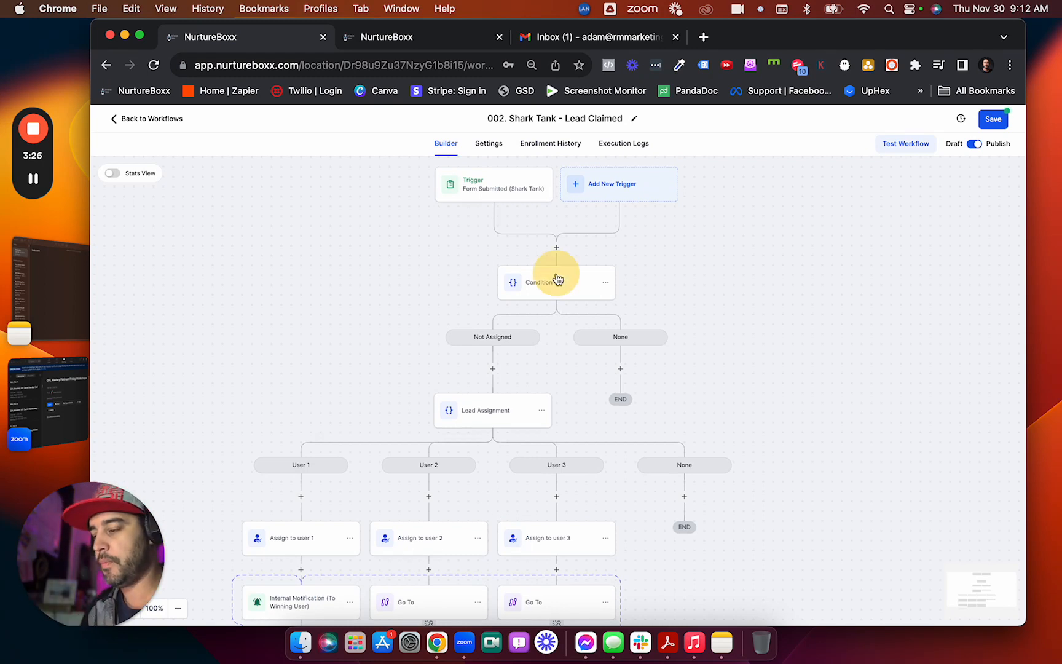
left_click(557, 294)
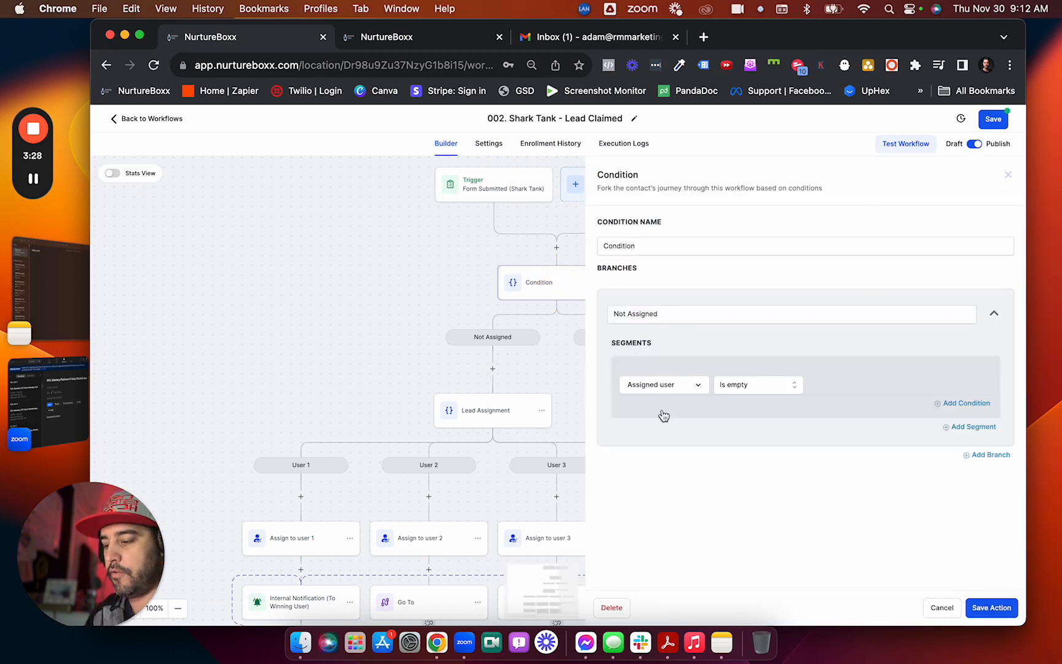
left_click(943, 607)
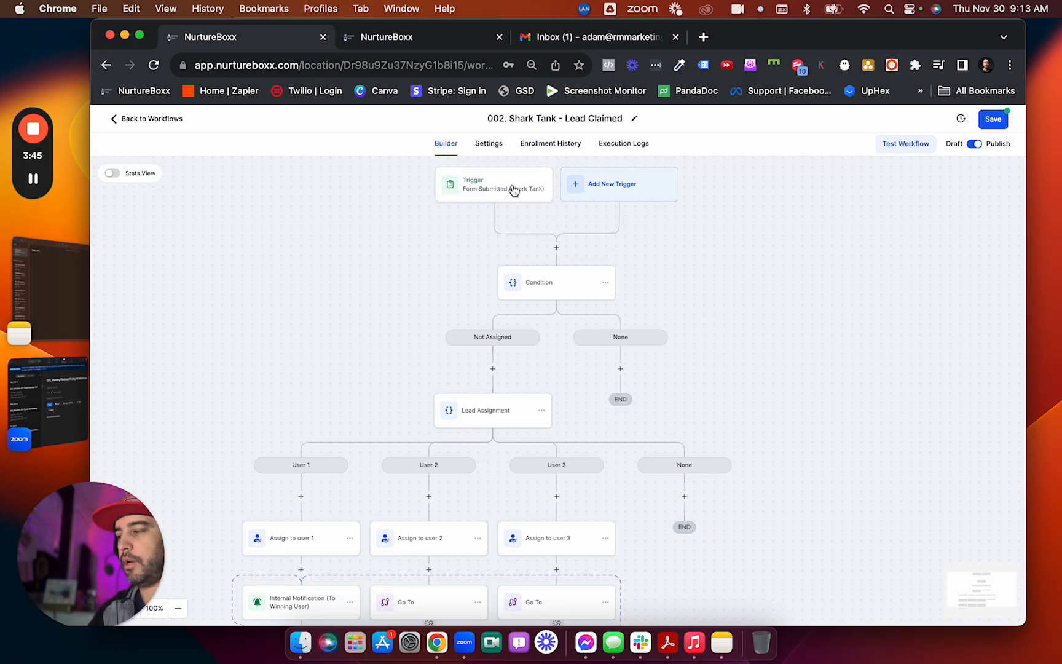
Go back to the workflows list and open 001. Stale Opportunity - Shark Tank.
left_click(431, 38)
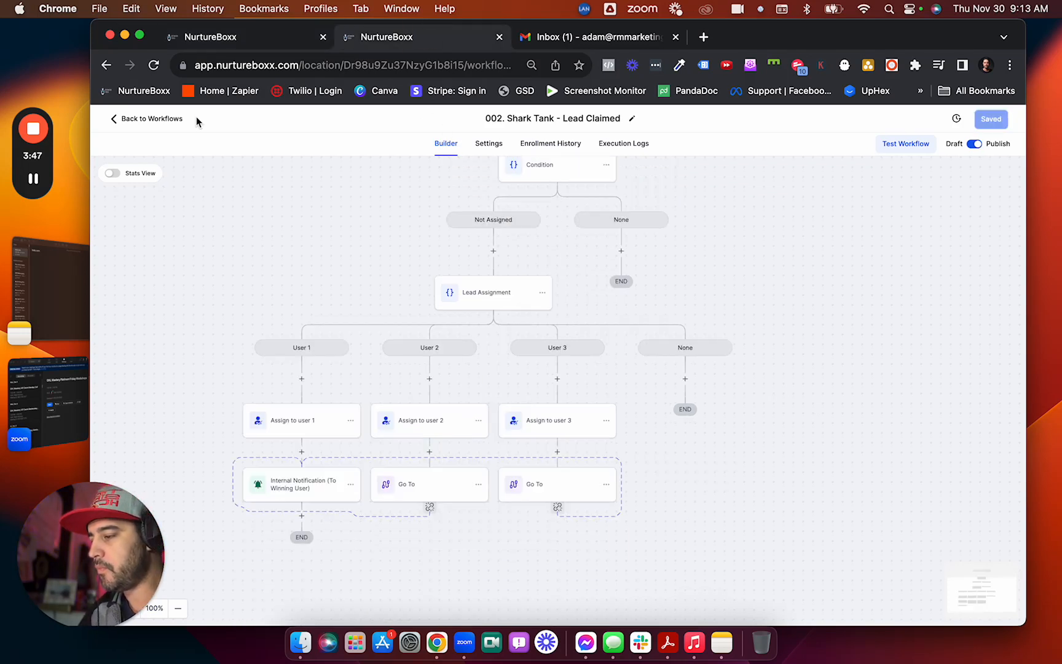
left_click(167, 118)
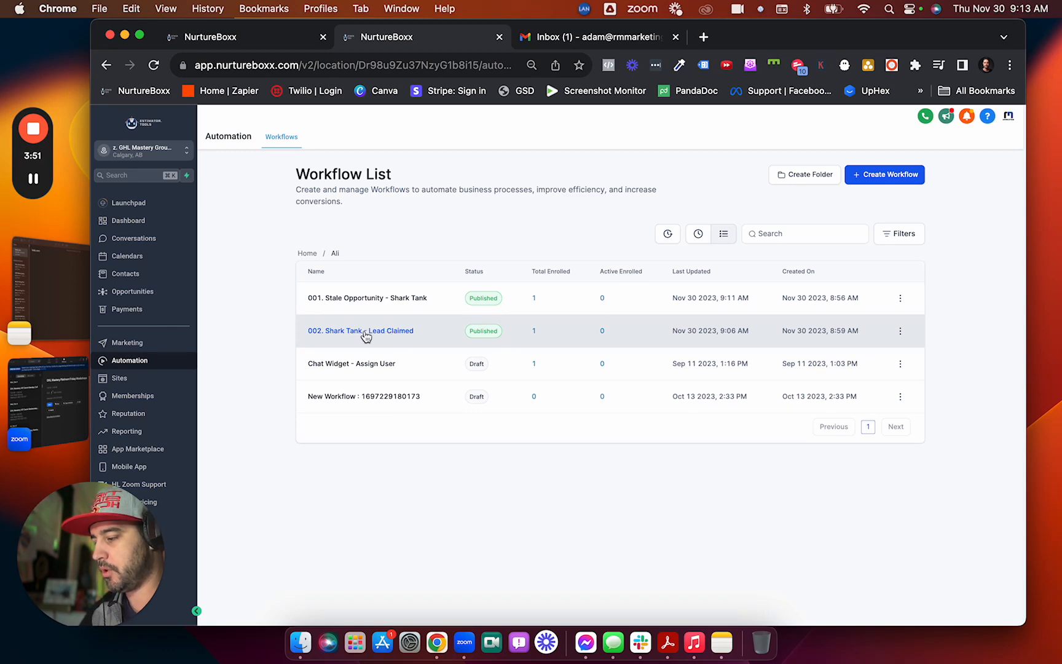
left_click(363, 299)
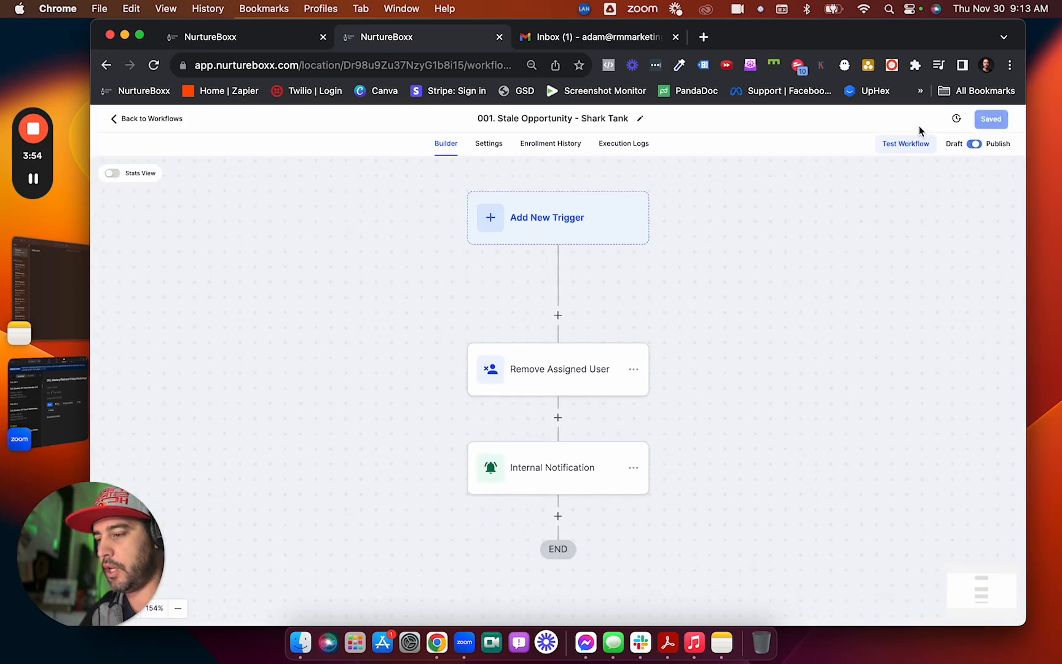
Run a workflow test on the lead contact, found by searching the contact's name.
left_click(906, 145)
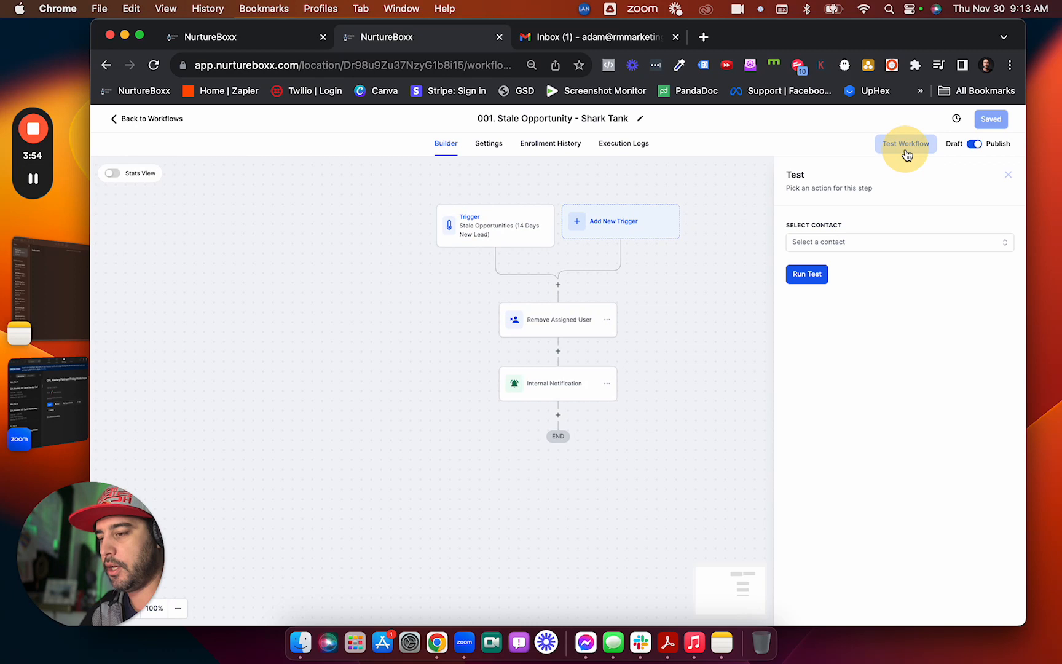
left_click(889, 241)
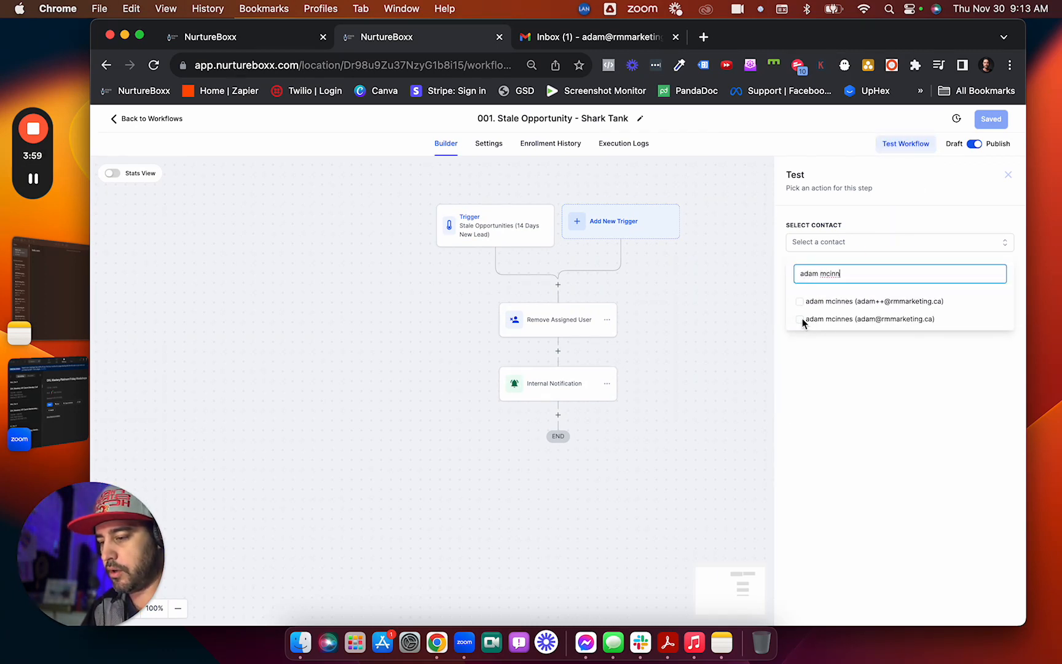
left_click(801, 319)
left_click(828, 379)
left_click(820, 278)
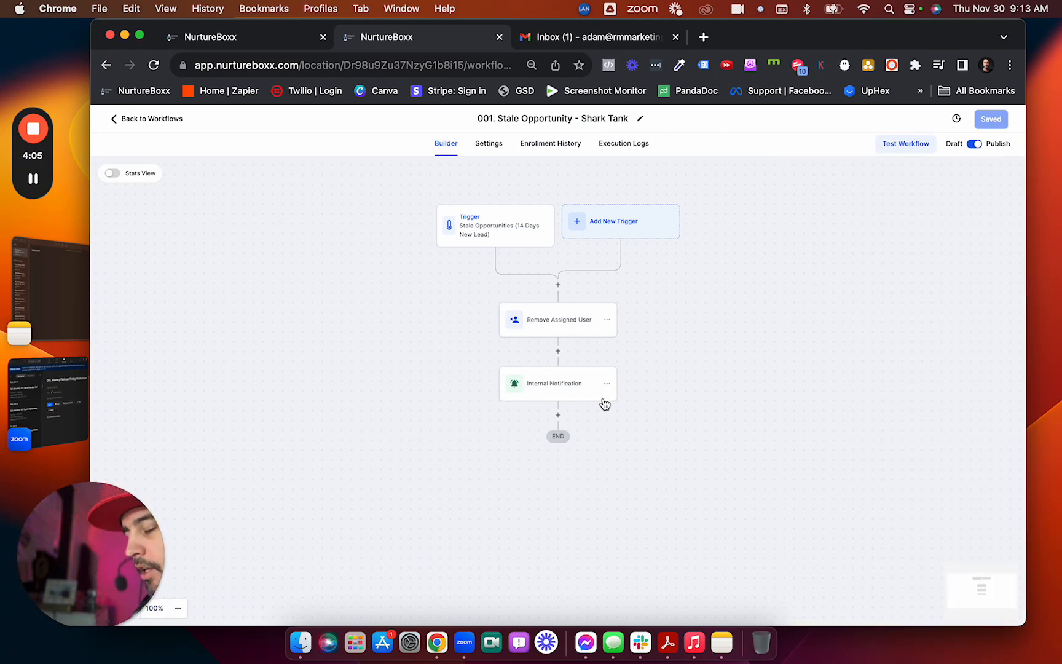
In Gmail, open the latest This Lead Needs Attention! message and follow CLICK HERE TO CLAIM THE LEAD.
left_click(602, 39)
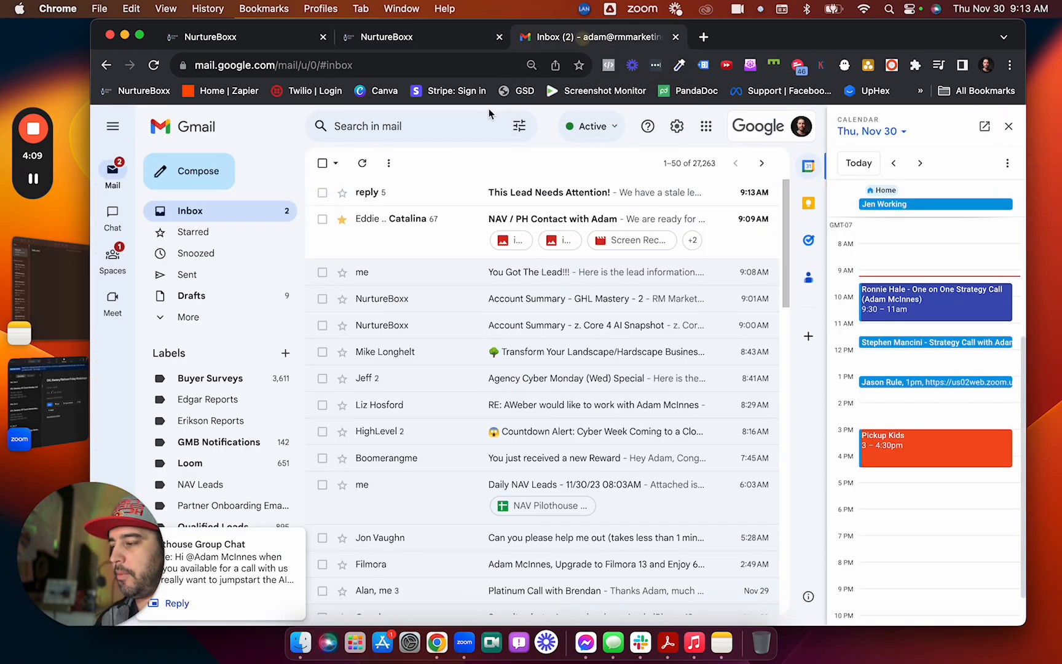
left_click(460, 196)
left_click(361, 396)
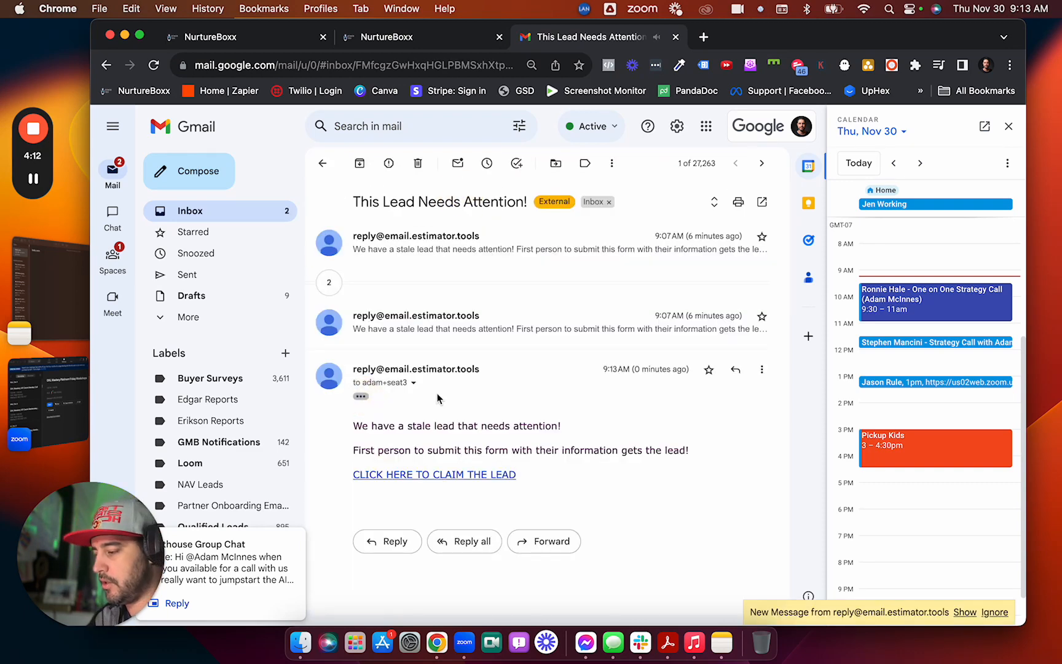
left_click(438, 475)
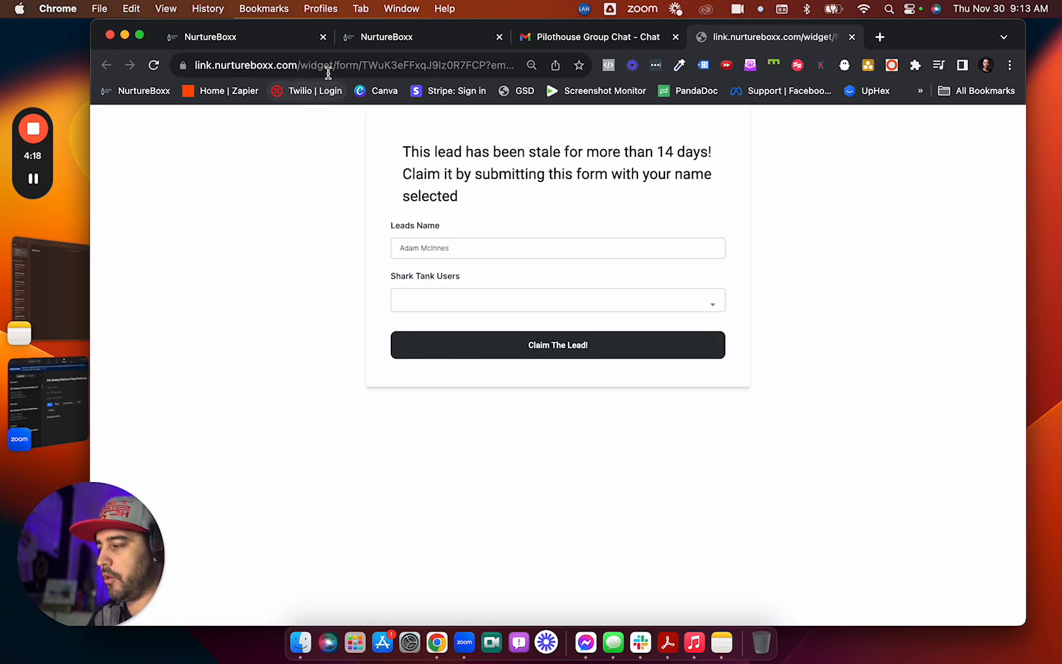
Append ?email= and &full_name= parameters with the contact's email and full name to the form URL.
left_click_drag(339, 65, 526, 71)
left_click(375, 64)
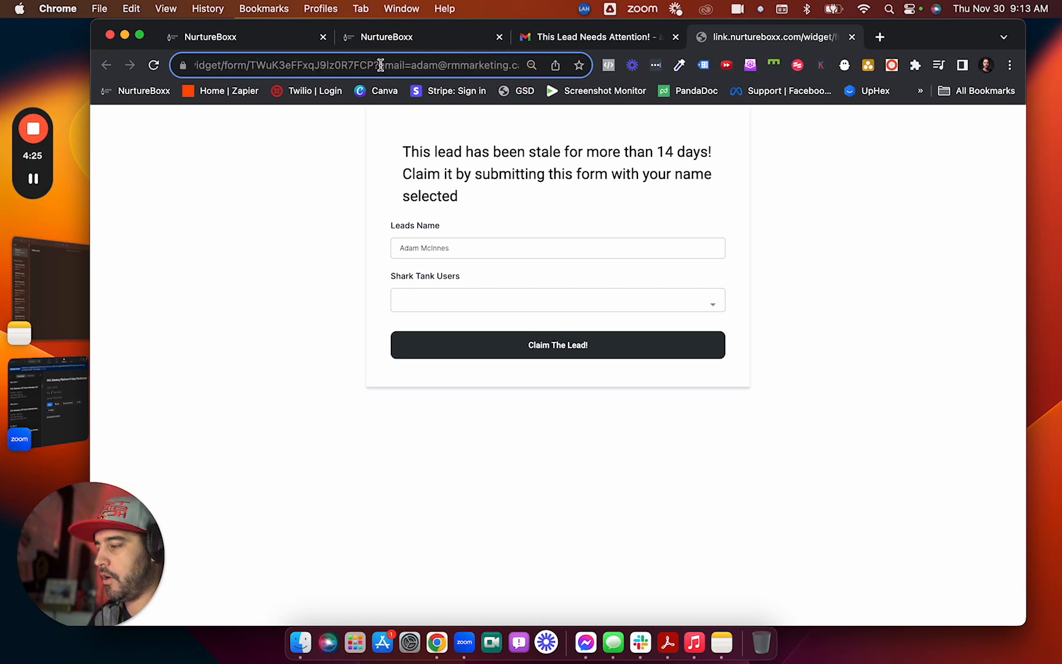
left_click_drag(380, 65, 162, 65)
left_click(414, 65)
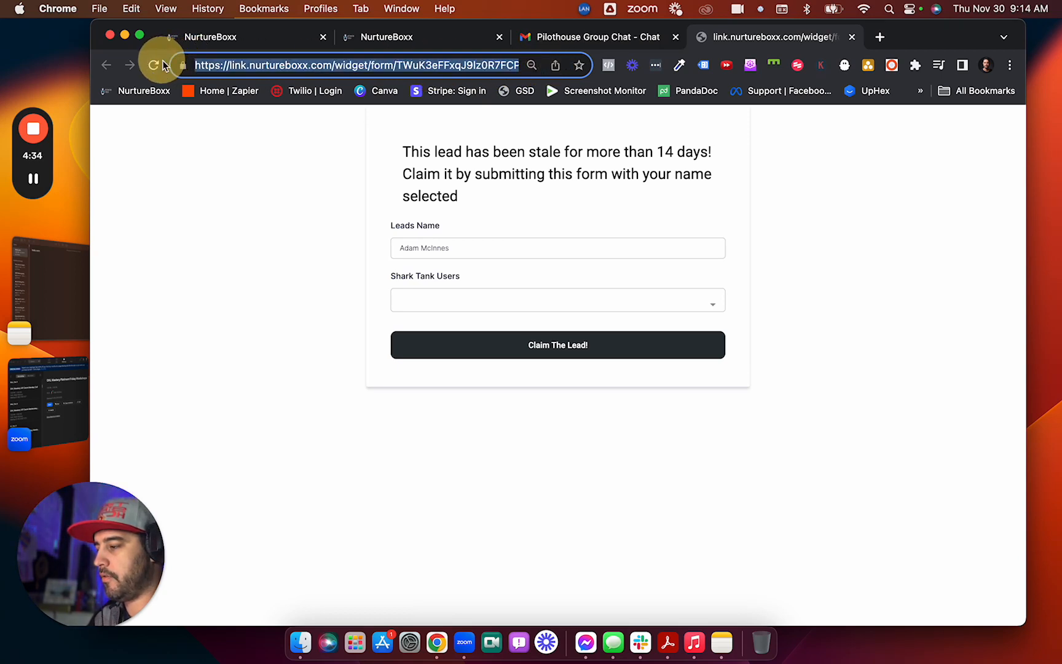
left_click(470, 64)
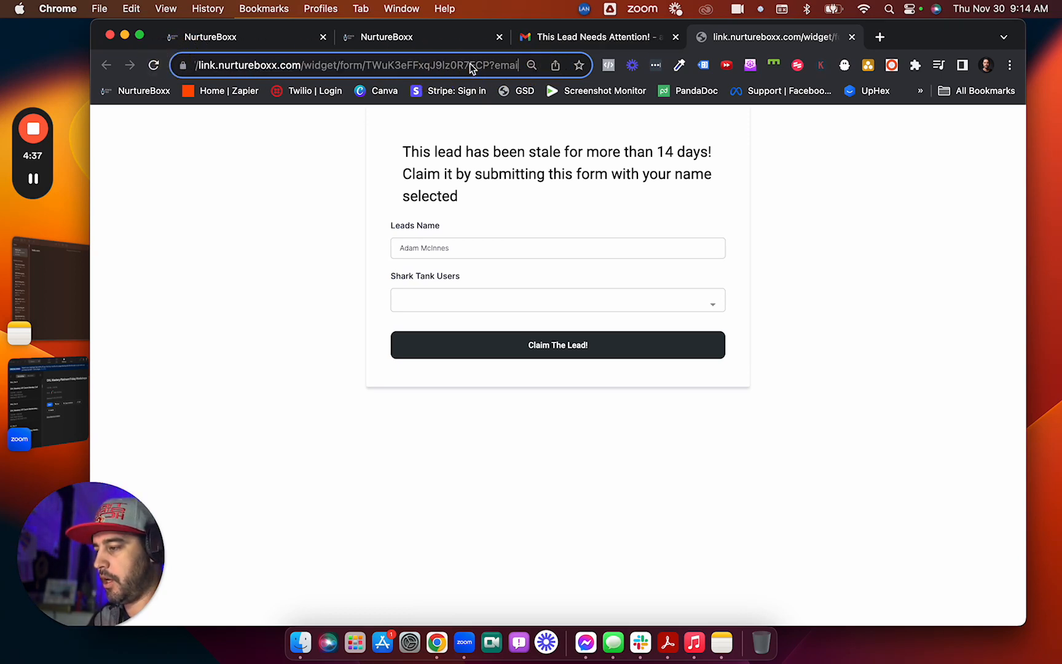
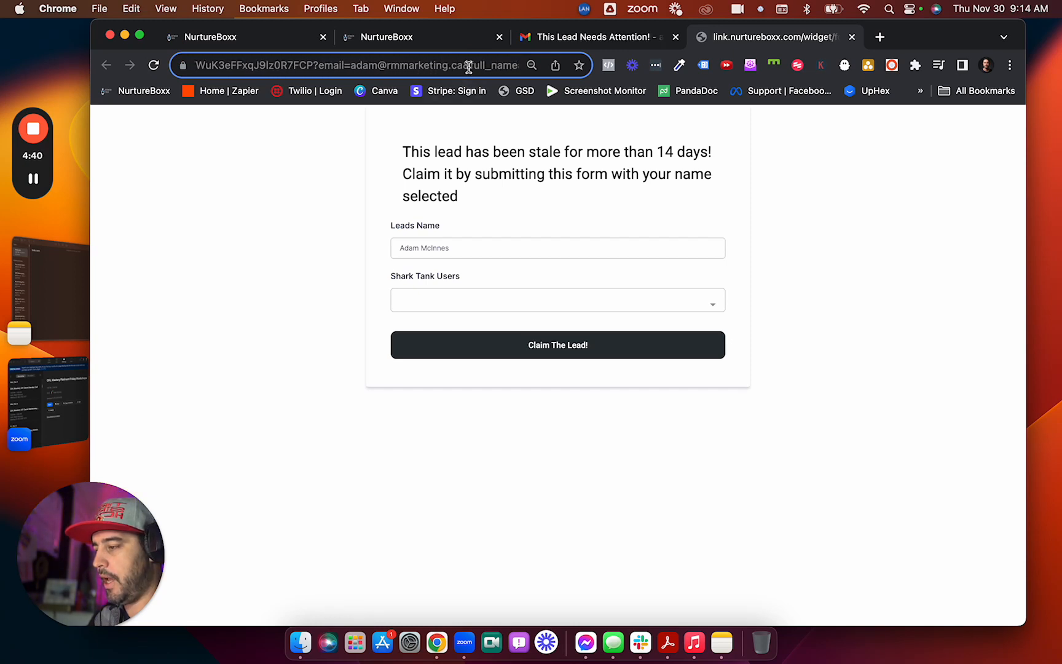
double_click(467, 65)
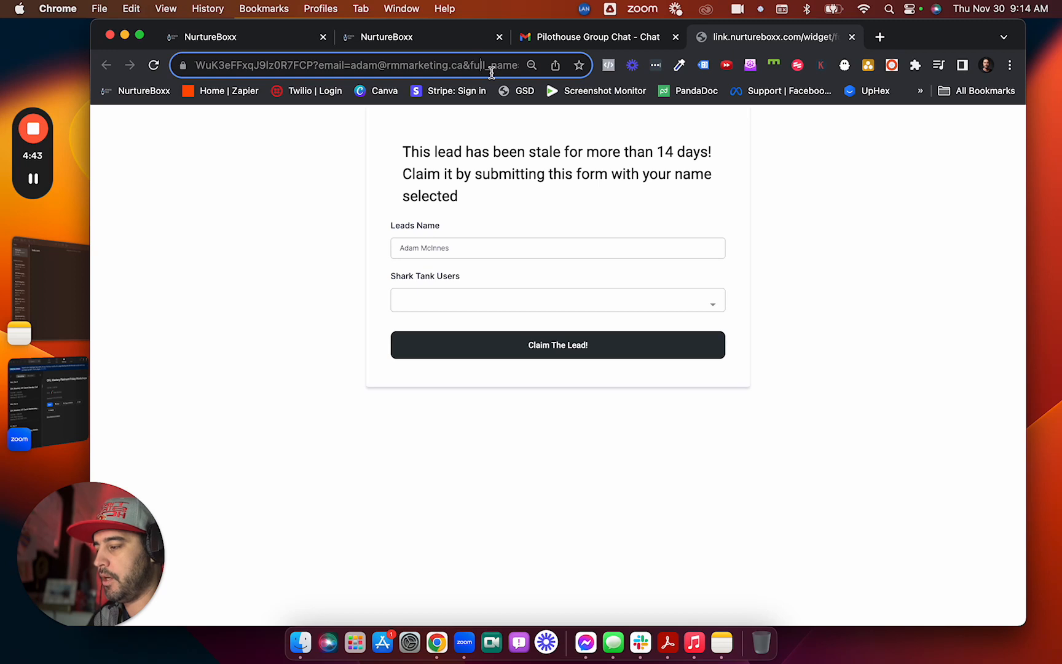
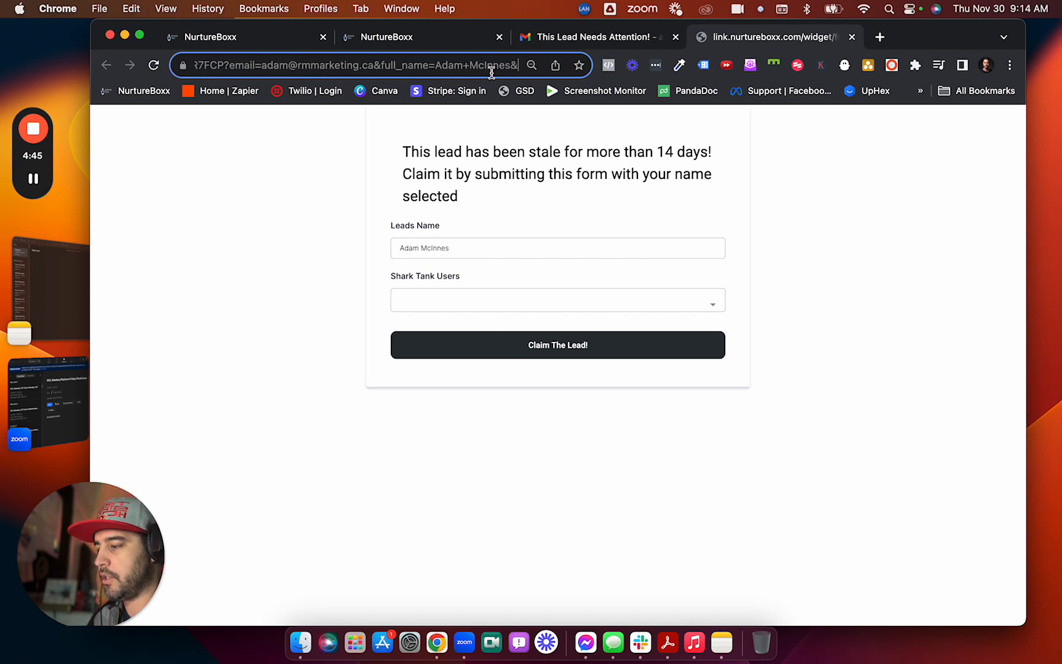
type("se")
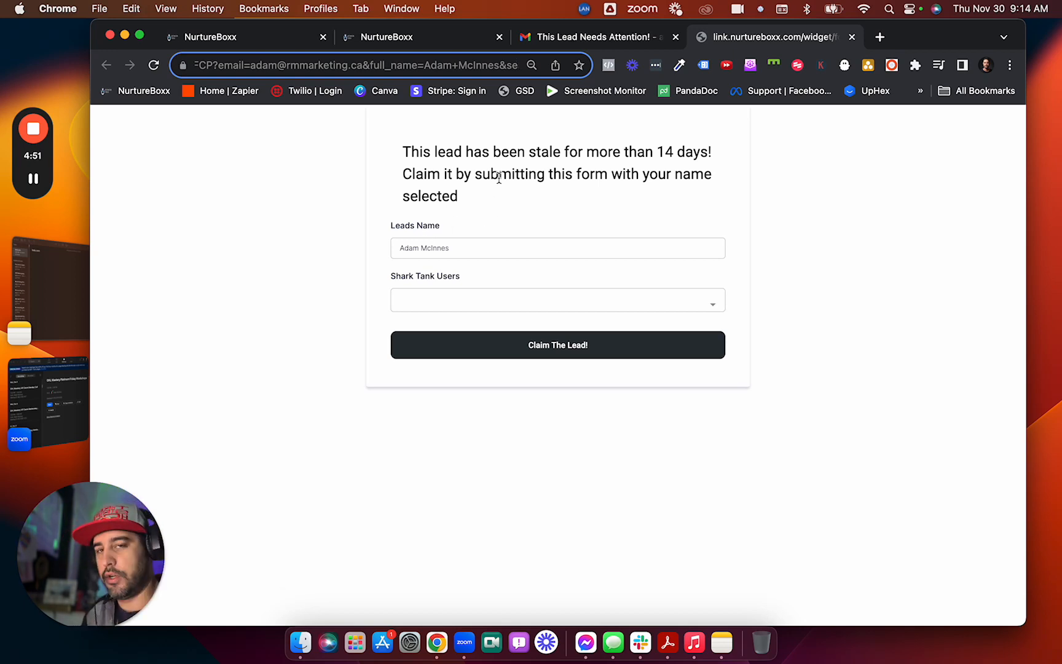
Choose User 2 in Shark Tank Users, submit Claim The Lead!, and return to NurtureBoxx.
left_click_drag(388, 225, 458, 225)
left_click(465, 229)
left_click(498, 305)
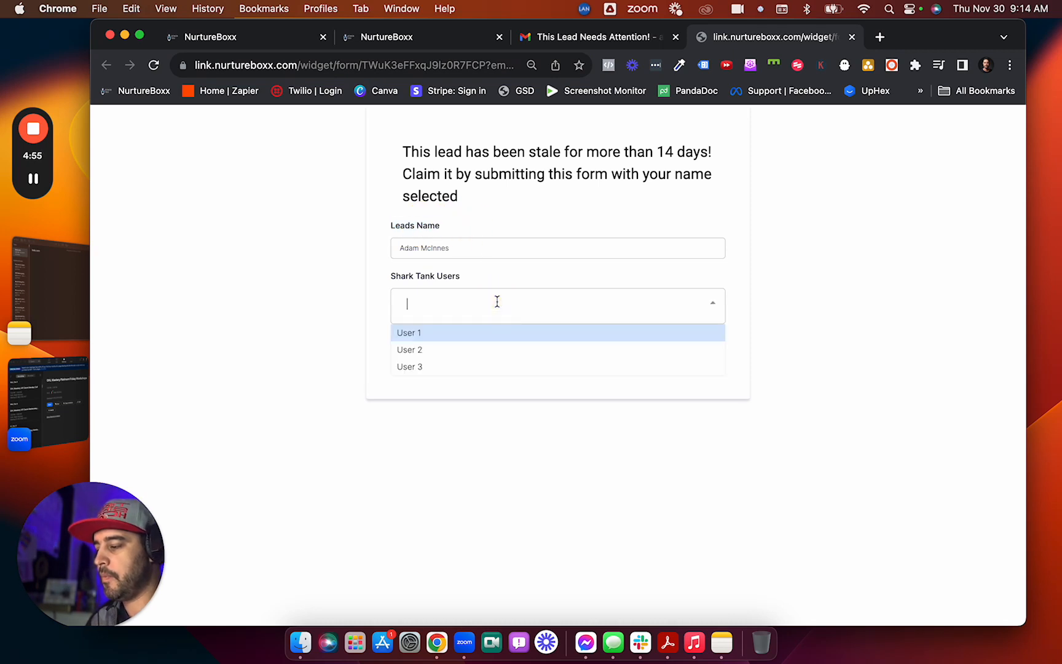
left_click(437, 355)
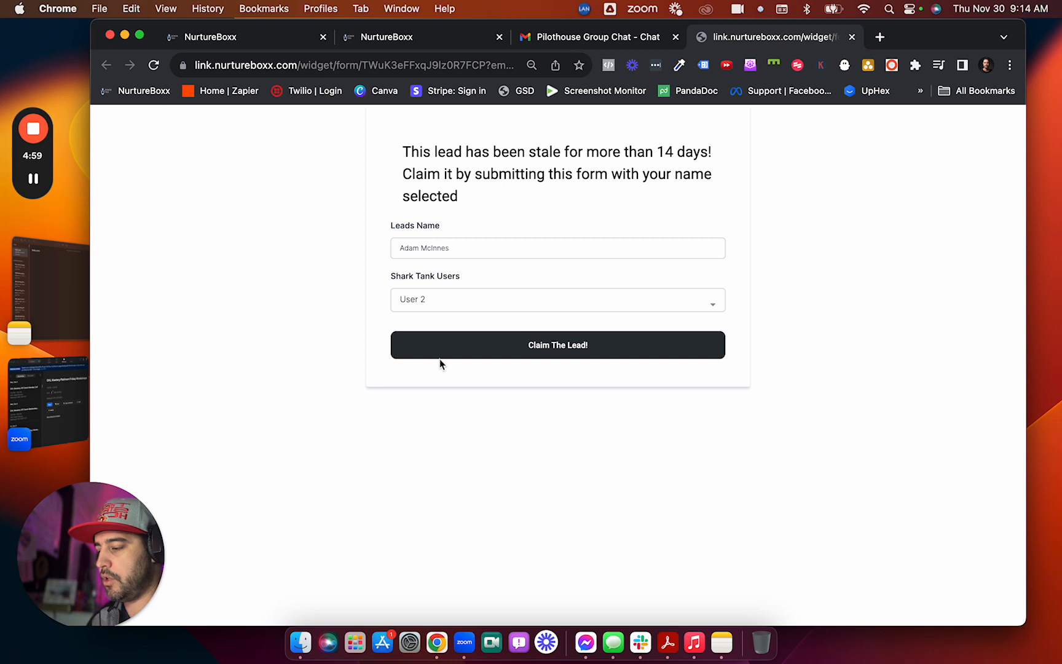
left_click(543, 348)
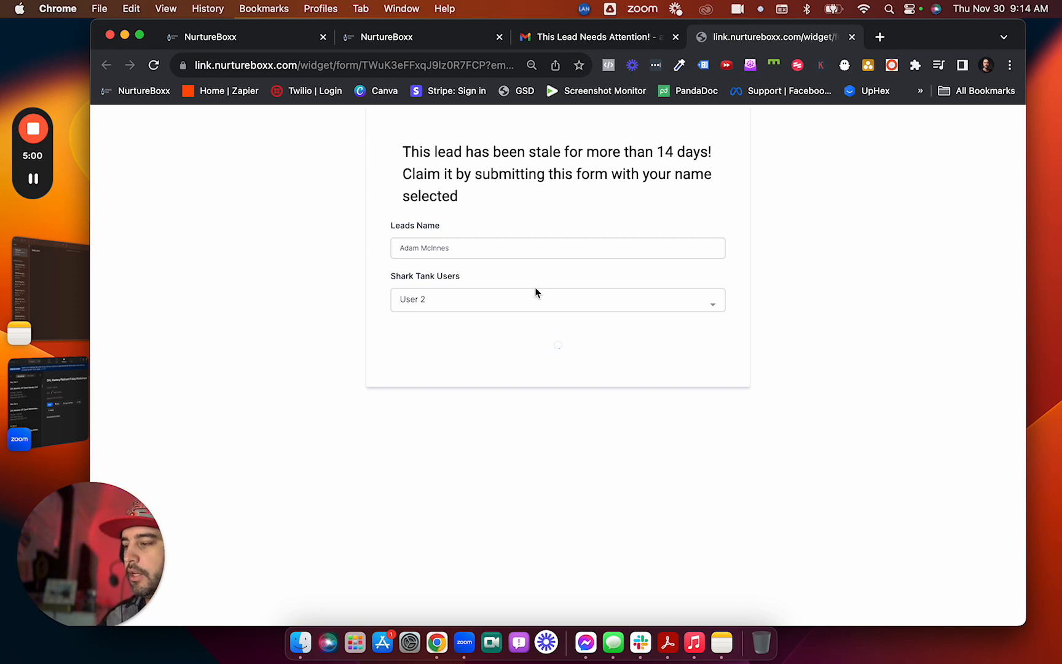
left_click(396, 43)
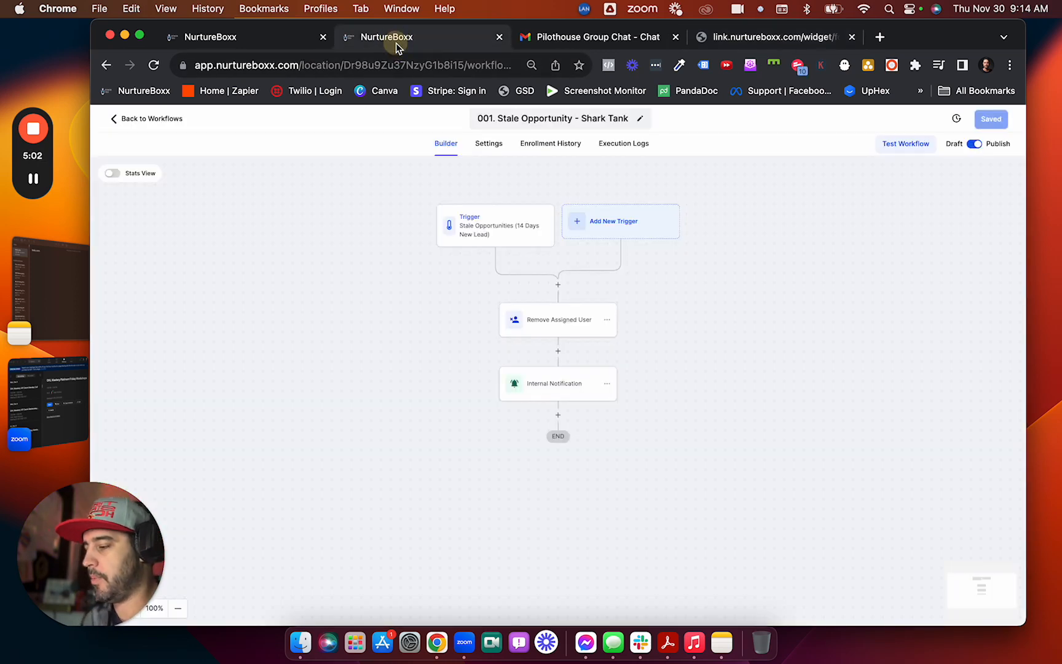
Open the Lead Claimed workflow's refreshed enrollment history and the newest enrollment's execution log.
left_click(235, 43)
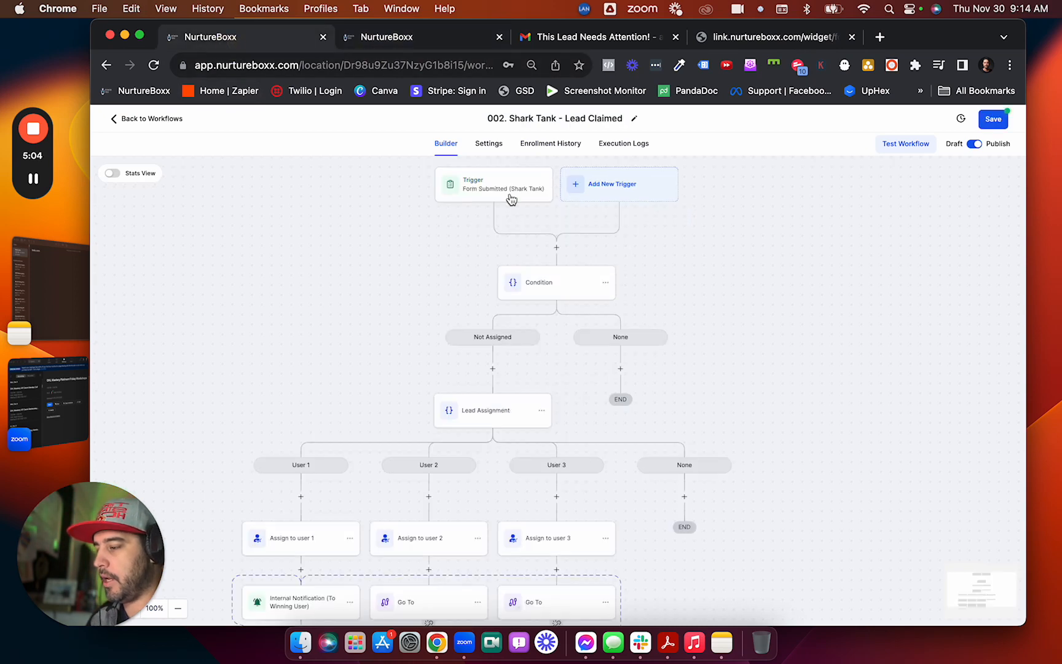
left_click(571, 144)
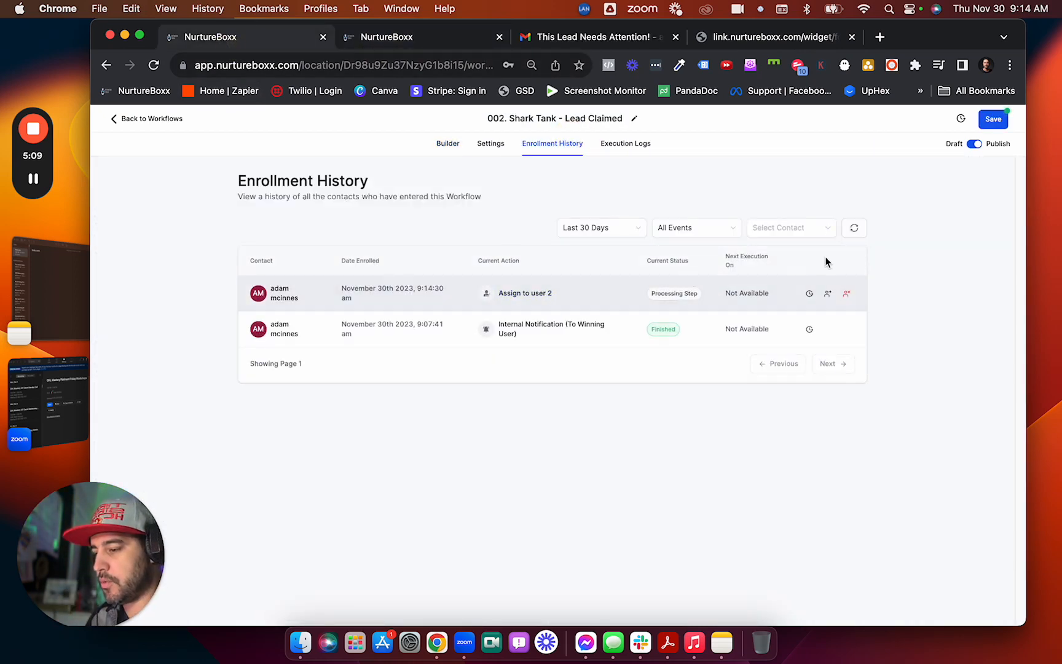
left_click(854, 228)
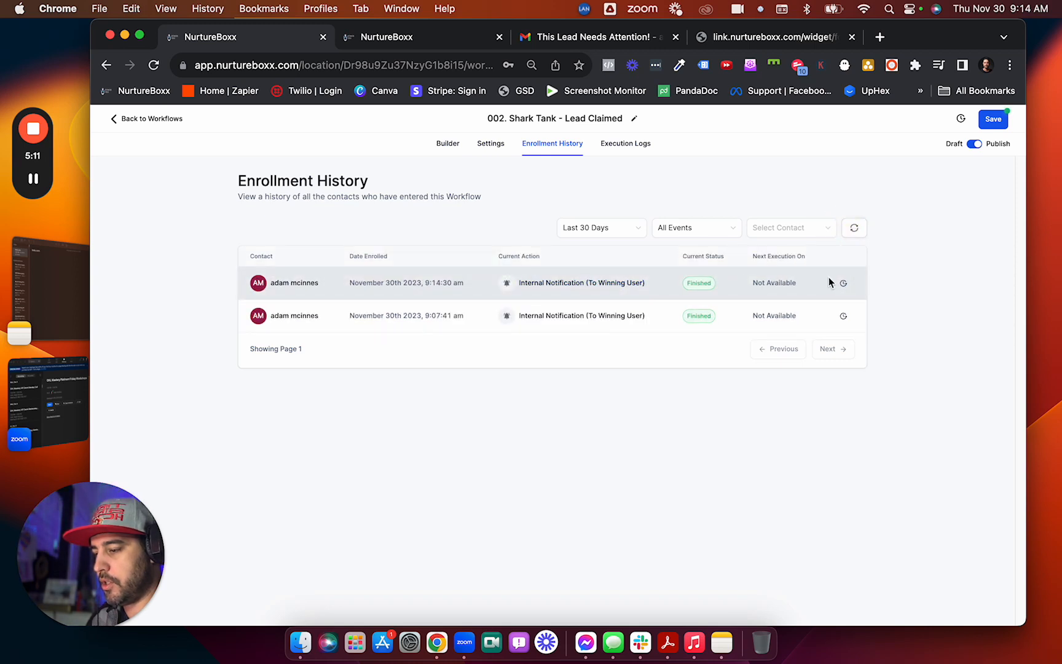
left_click(843, 283)
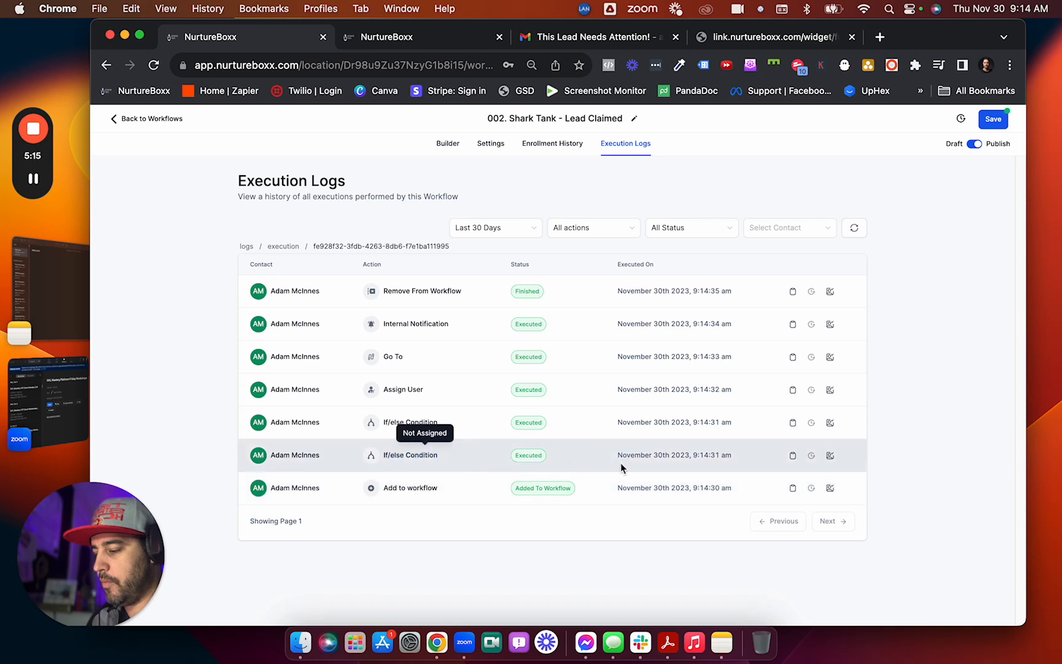
Inspect the Not Assigned condition and Assign User event details in the execution log.
left_click(793, 456)
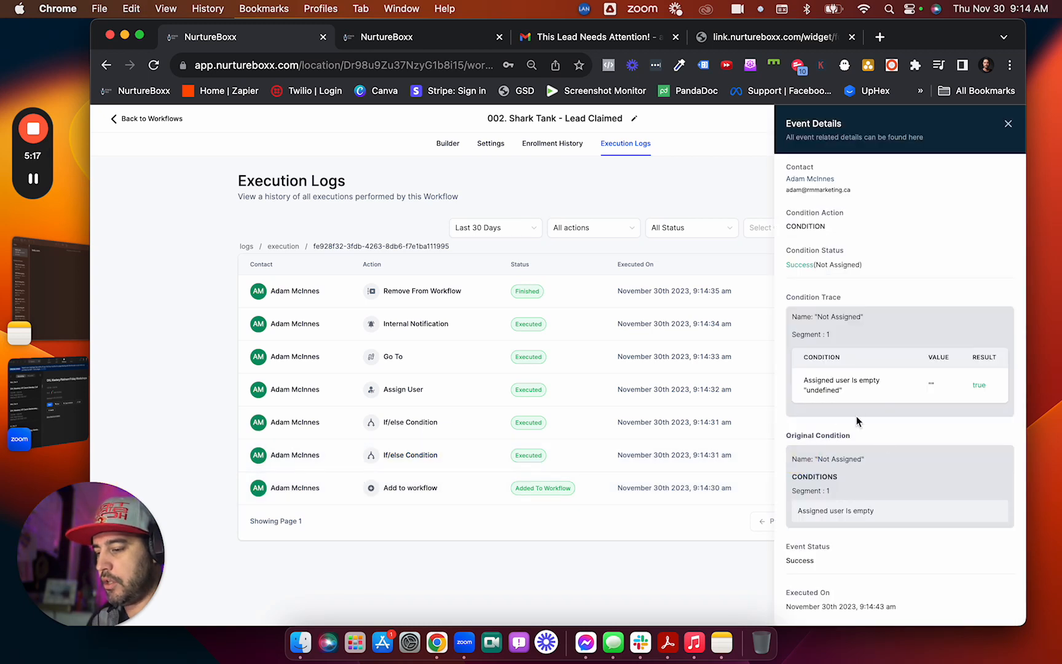
left_click(1008, 123)
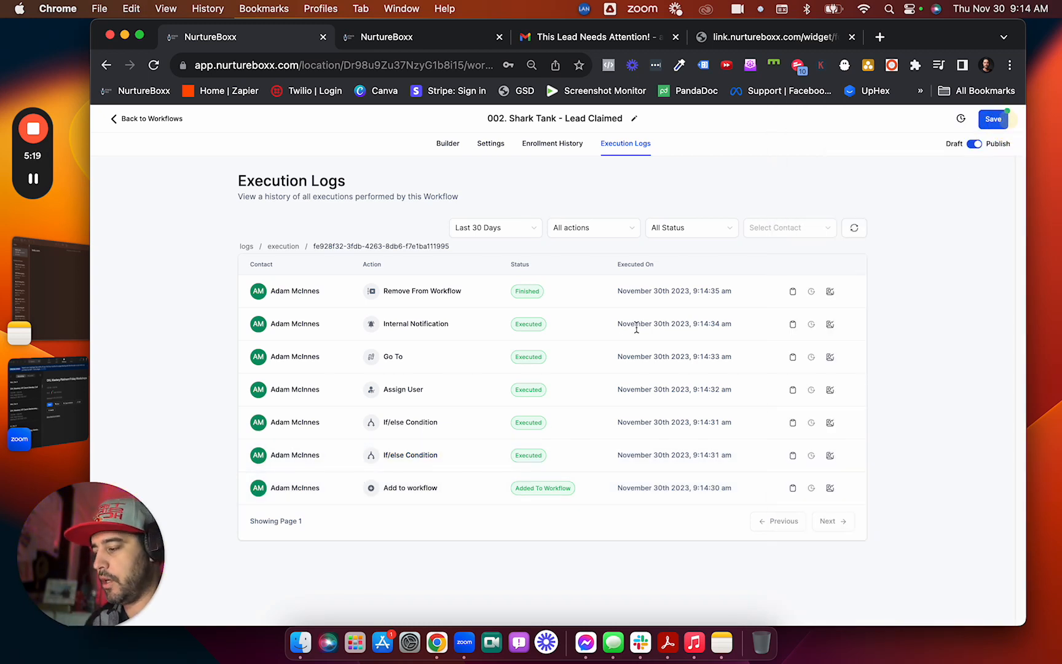
left_click(404, 390)
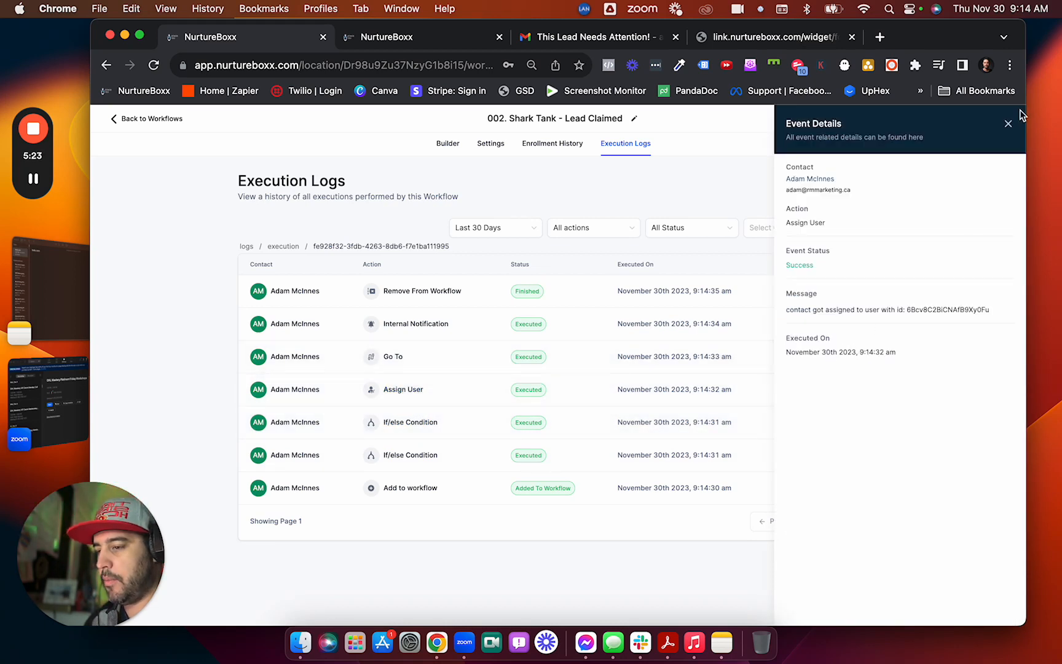
left_click(1009, 125)
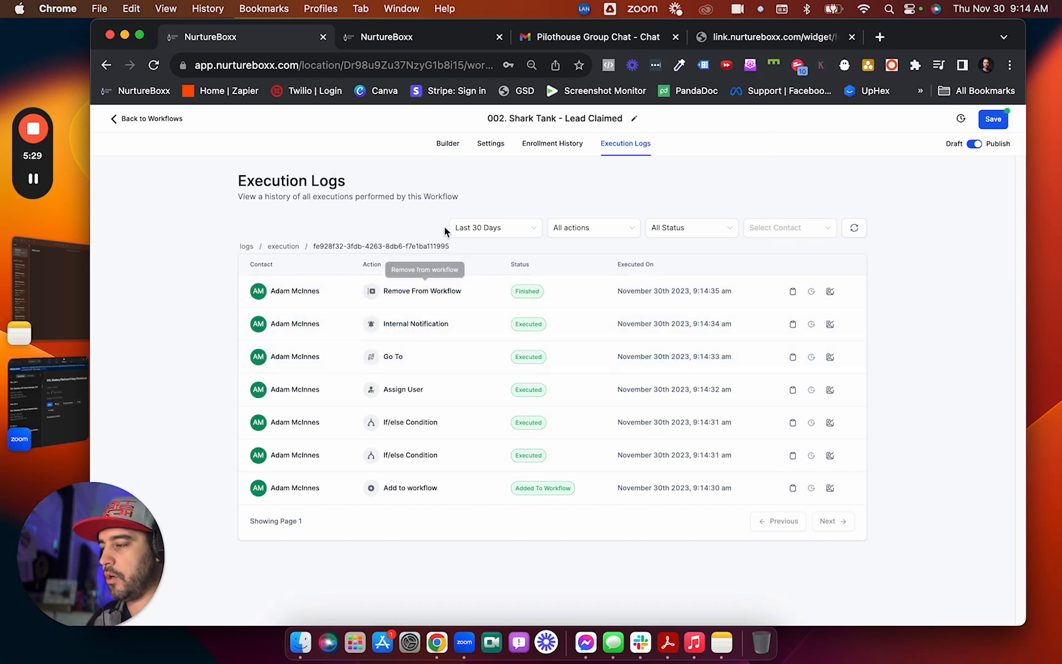
Mark Gmail's 'You Got The Lead!!!' email as safe, then return to the claim form's thank-you page.
left_click(576, 37)
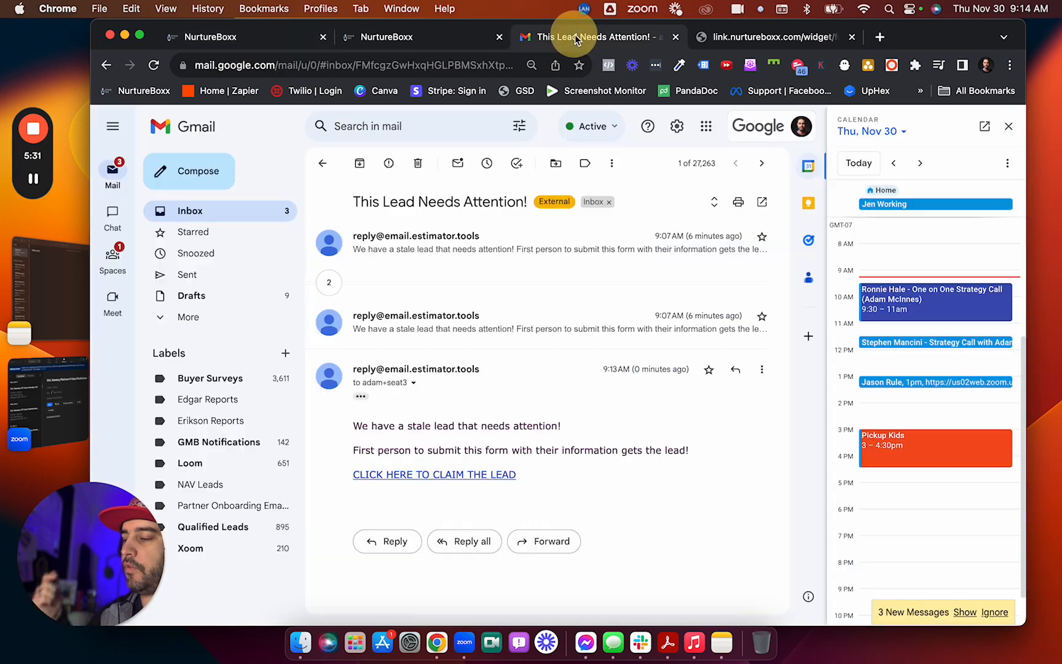
left_click(260, 210)
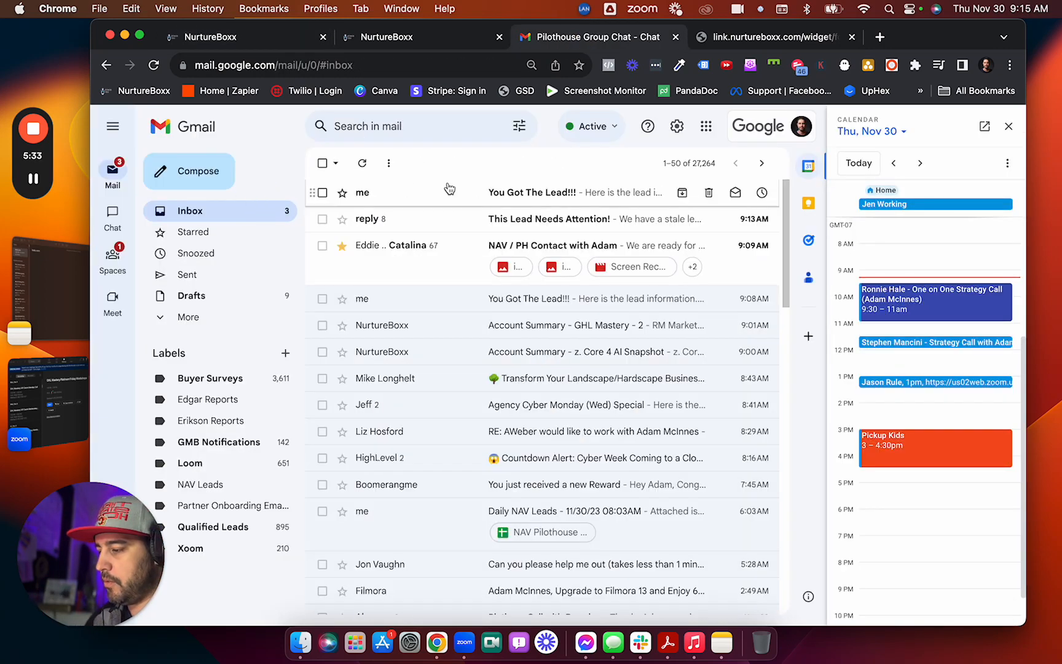
left_click(514, 195)
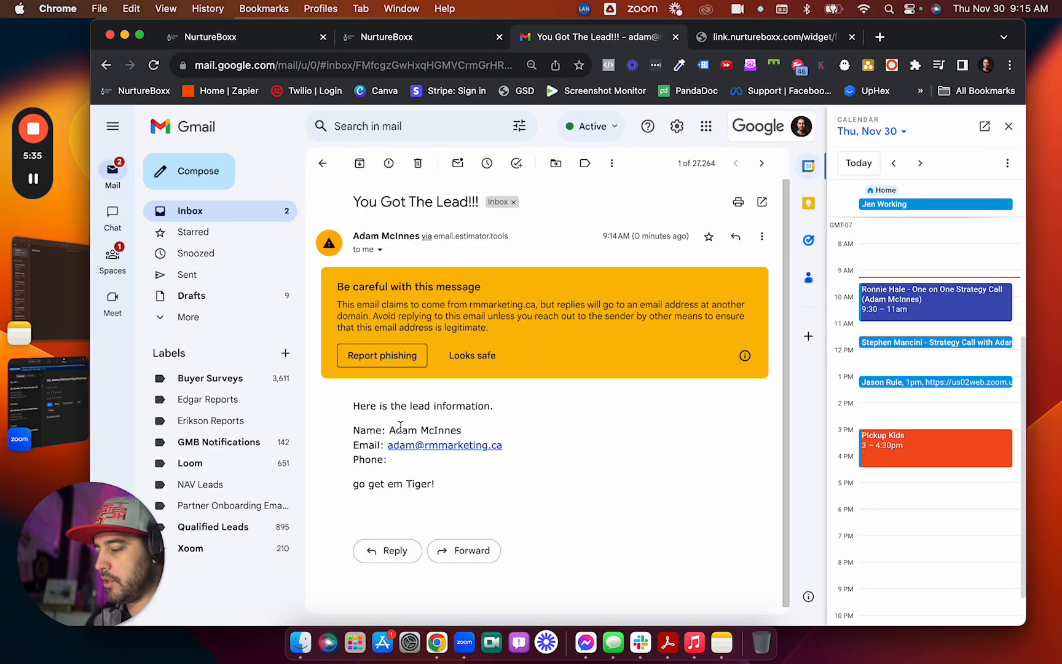
left_click(482, 356)
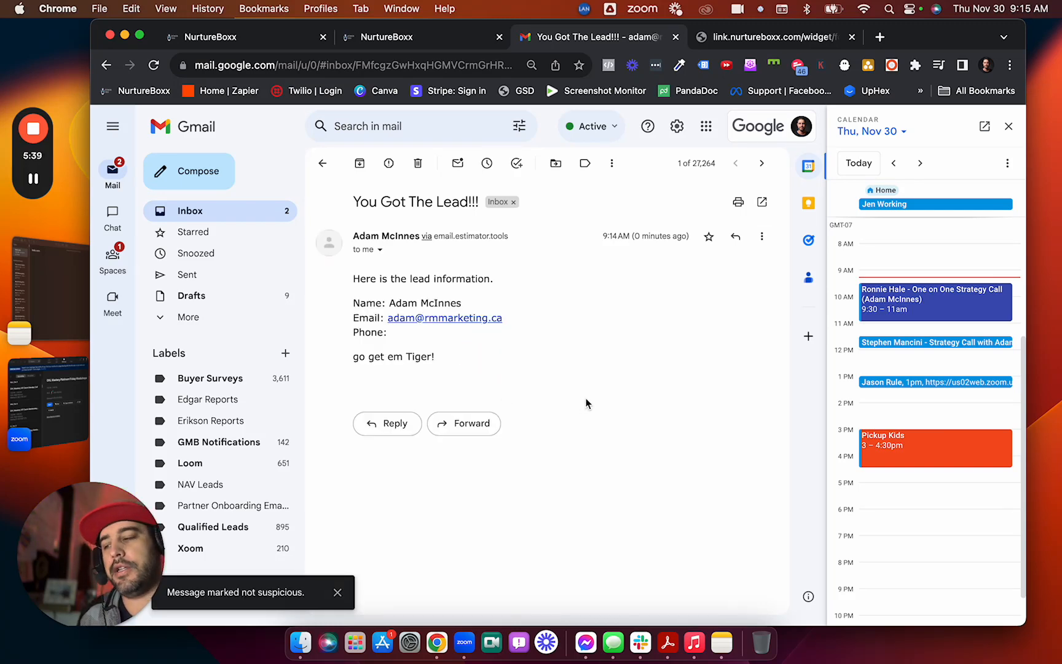
left_click(726, 35)
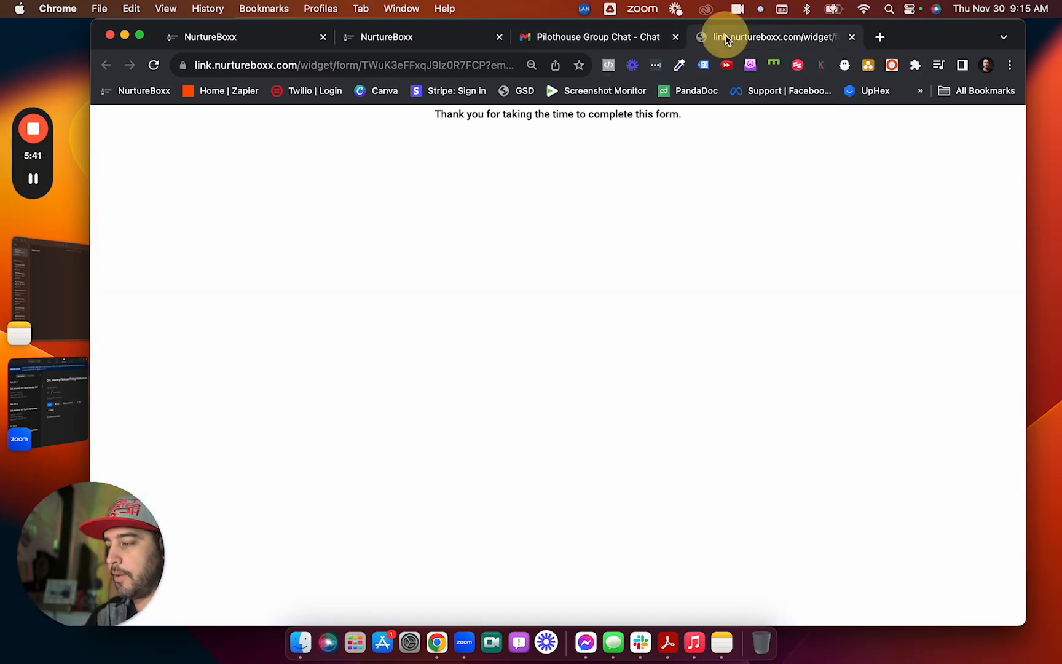
Resubmit the reloaded claim form as User 1, then return to the Lead Claimed workflow logs.
left_click(154, 65)
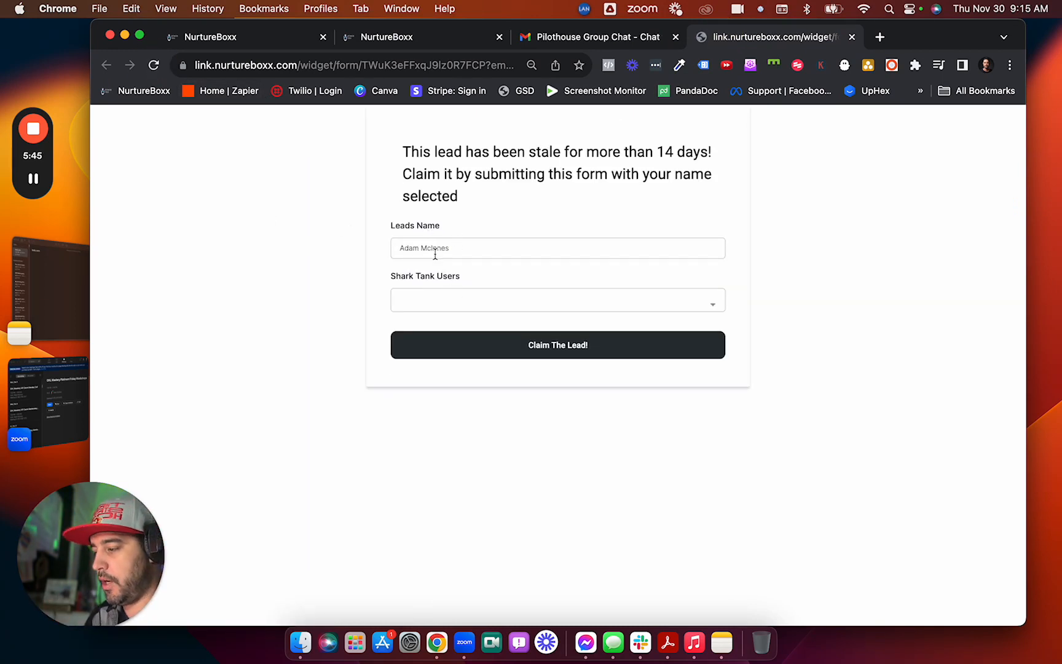
left_click_drag(403, 247, 489, 248)
left_click(356, 267)
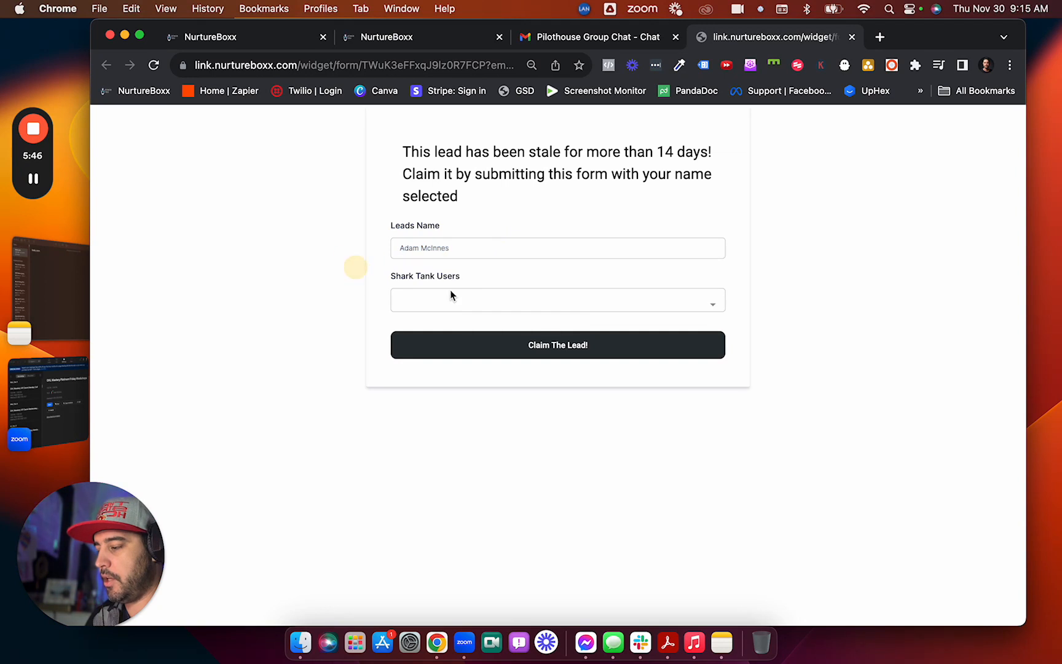
left_click(453, 292)
left_click(442, 333)
left_click(536, 344)
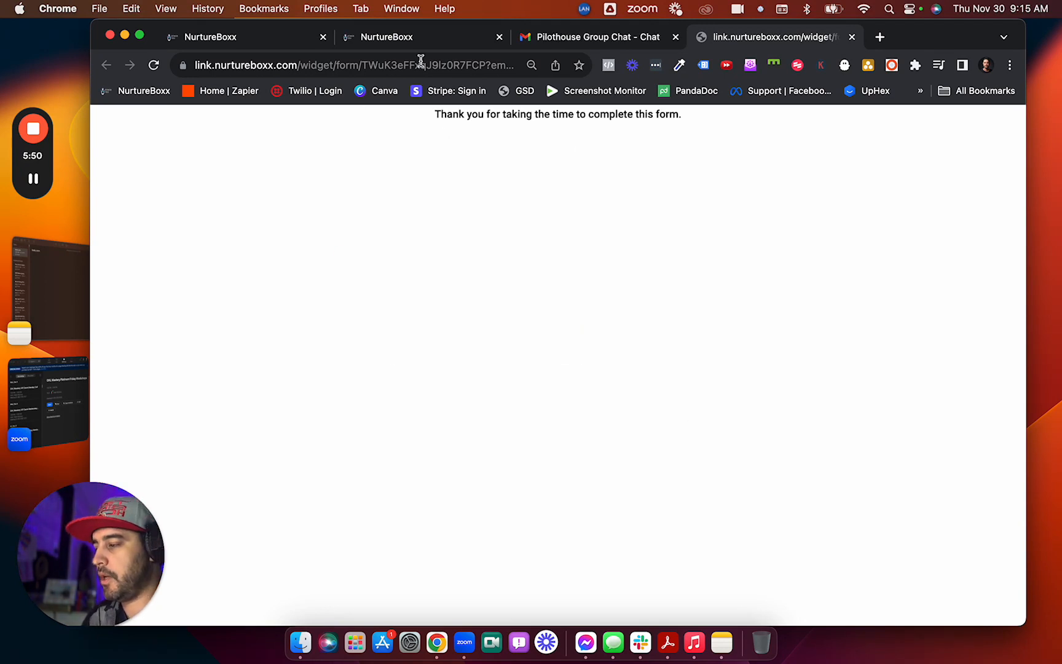
left_click(421, 38)
left_click(270, 34)
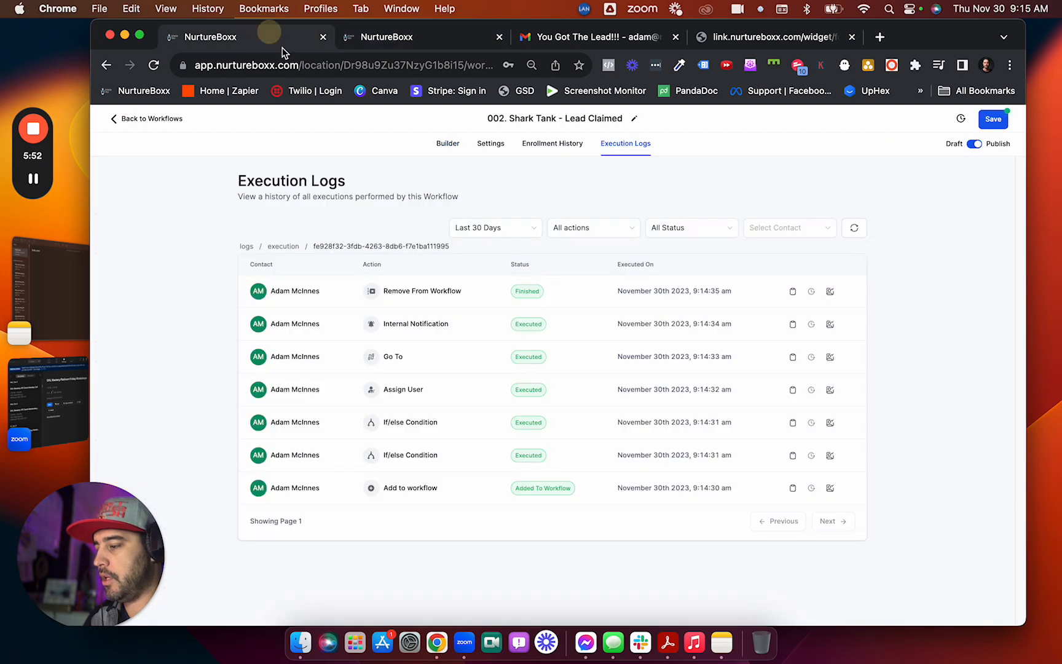
Open execution logs for the newest 9:15:17 am enrollment, which ended with No Action.
left_click(552, 143)
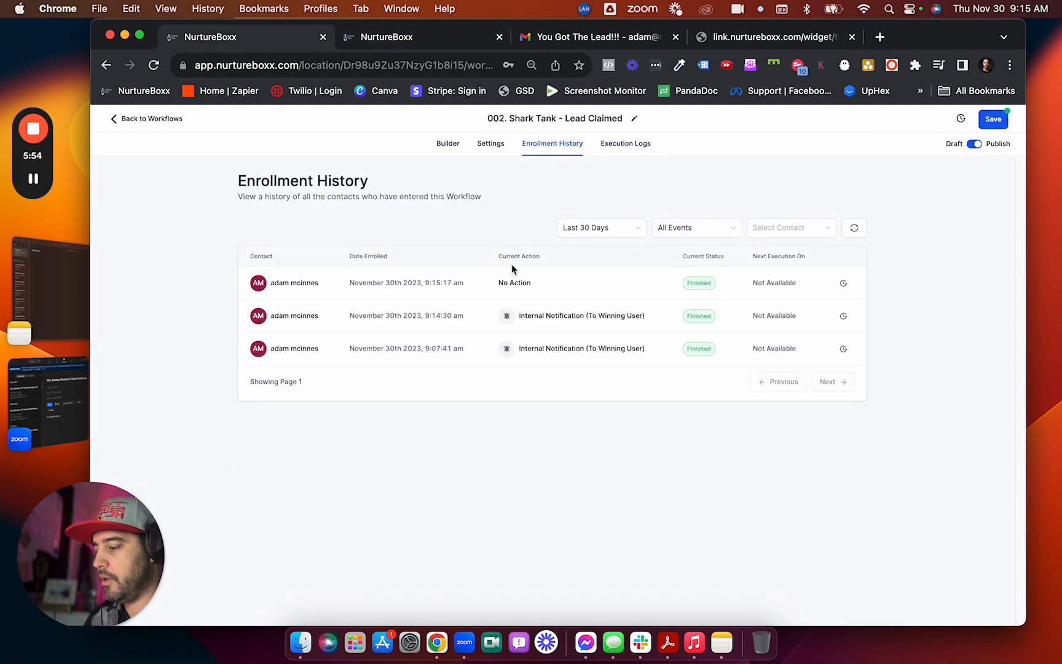
left_click_drag(496, 284, 553, 284)
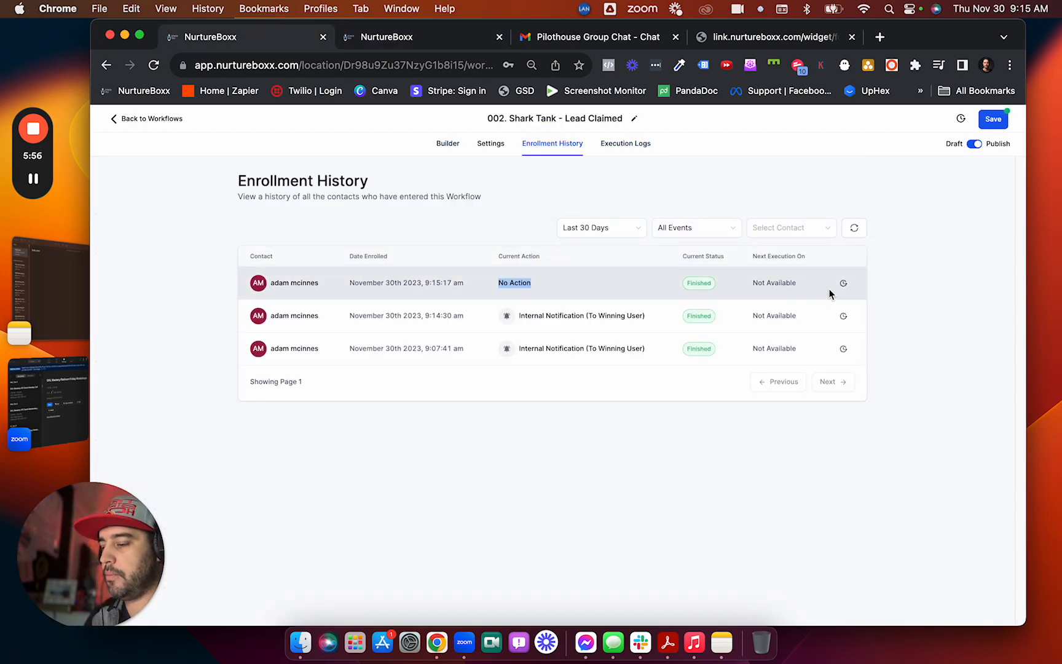
left_click(844, 283)
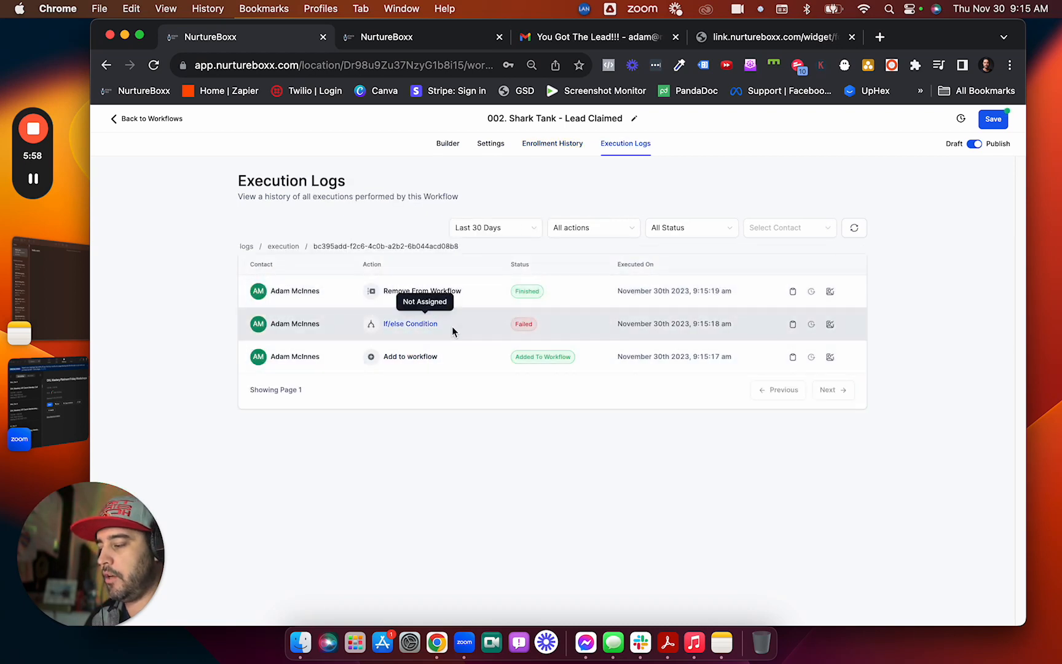